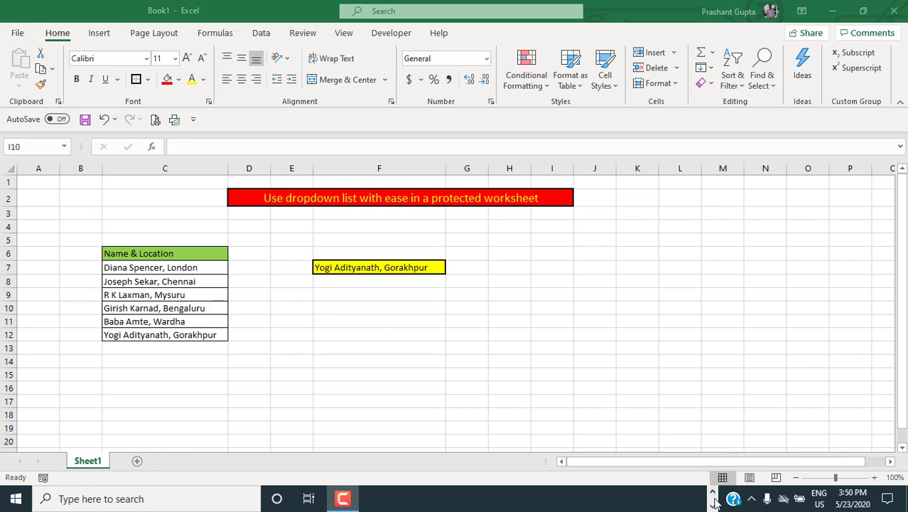
# Step: Open Notepad and type the intro about using a dropdown list in a protected worksheet
pyautogui.click(343, 499)
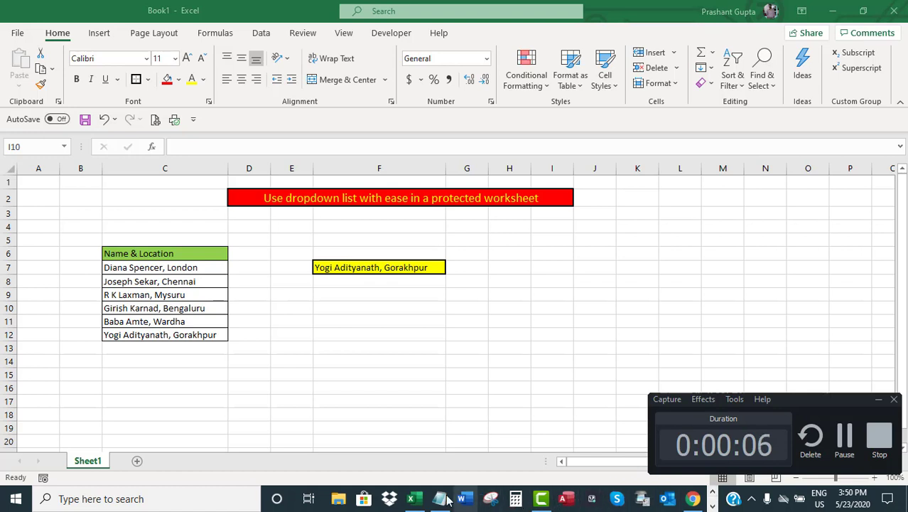
pyautogui.click(439, 498)
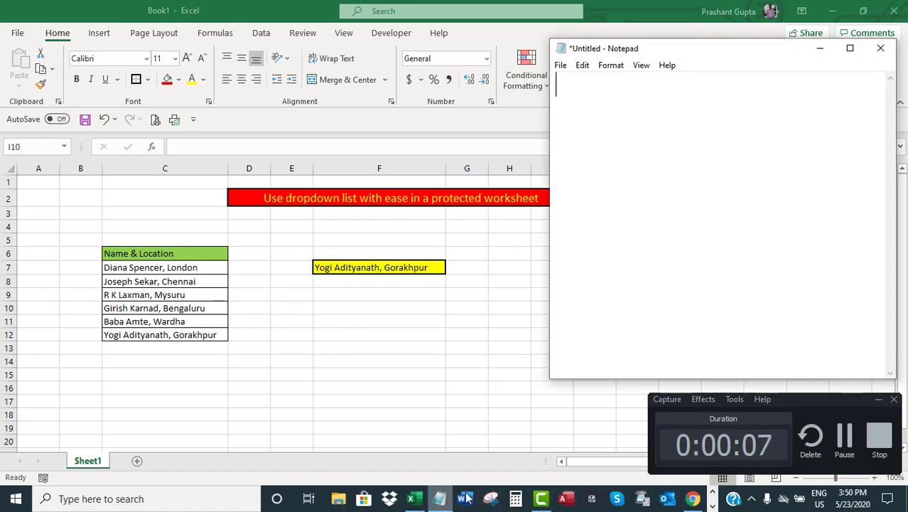
pyautogui.click(878, 400)
pyautogui.write('ello')
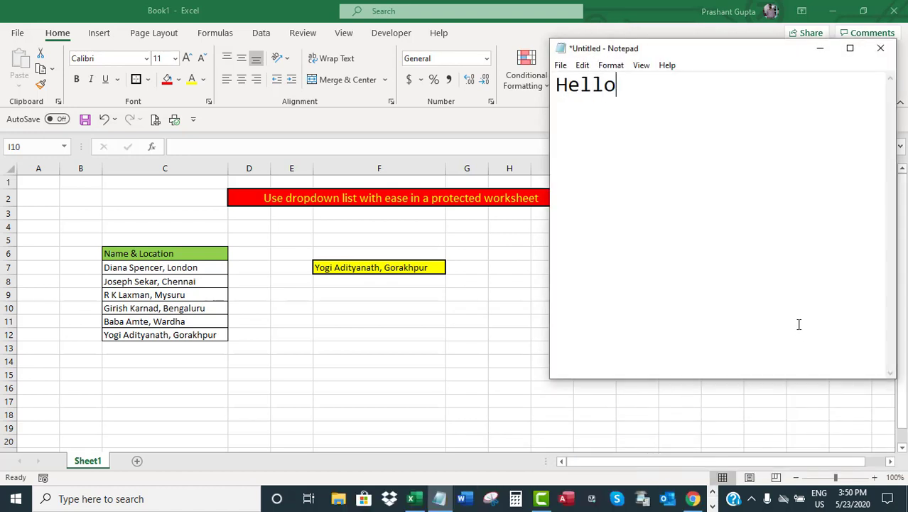
pyautogui.write('this')
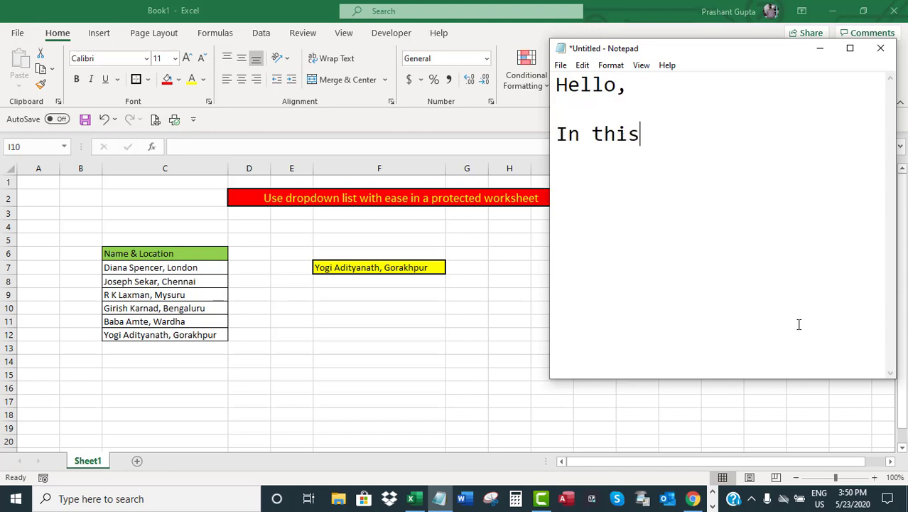
pyautogui.write(' video, I will')
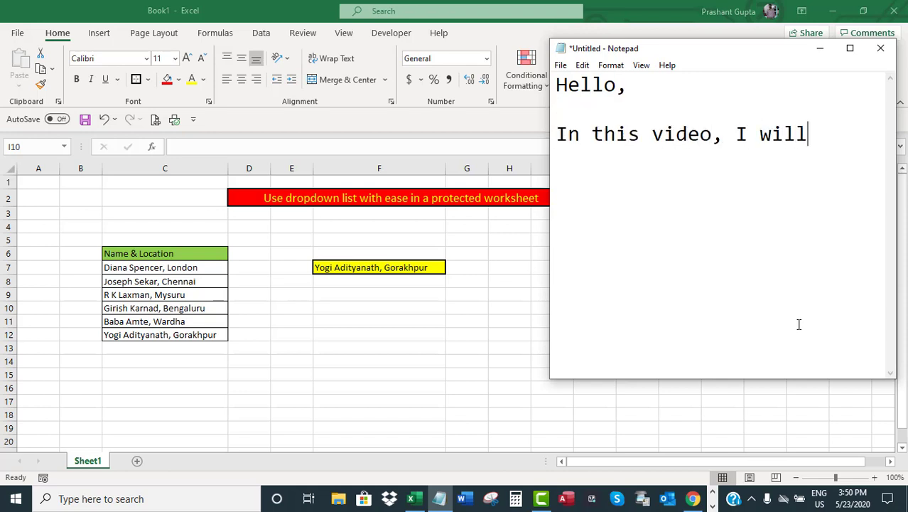
pyautogui.write(' show, how to ')
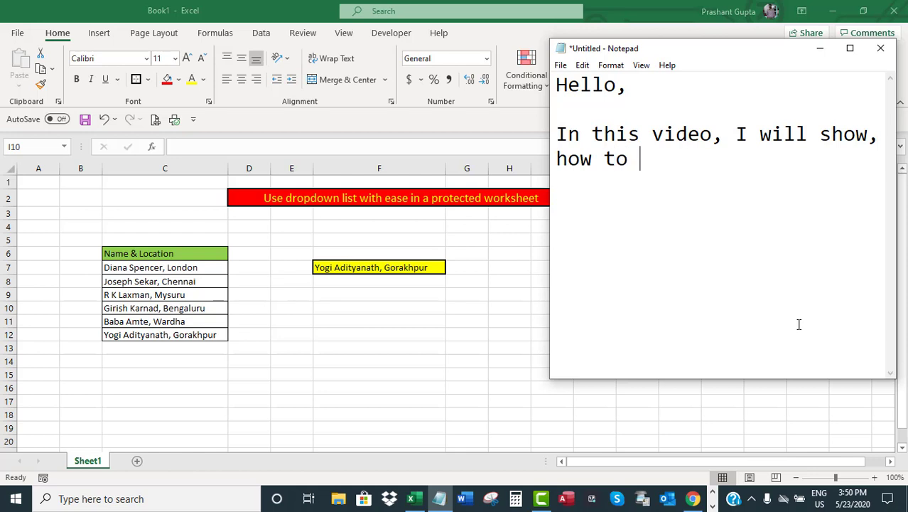
pyautogui.write('use dropdow')
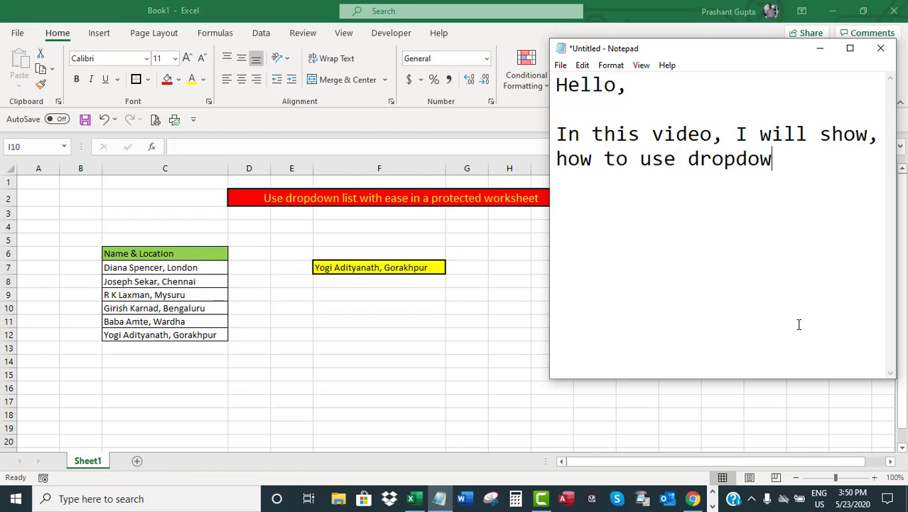
pyautogui.write('n list wit')
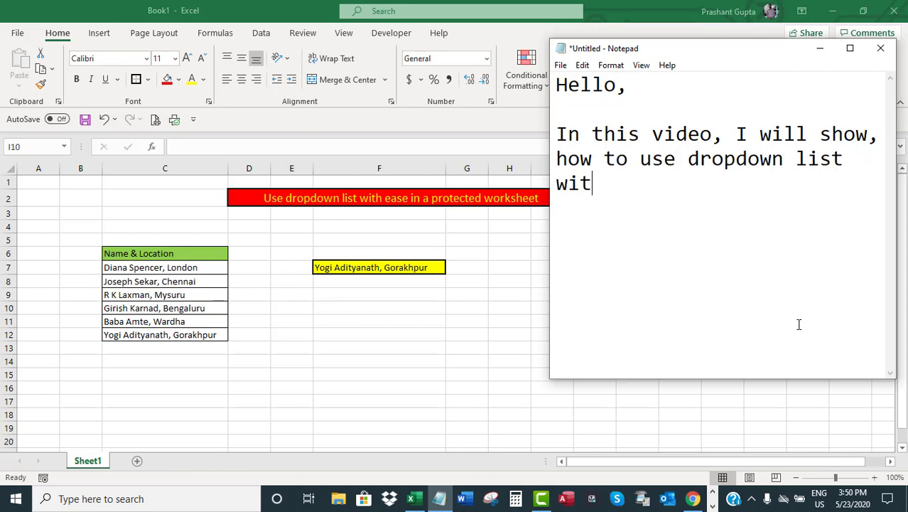
pyautogui.write('h east ')
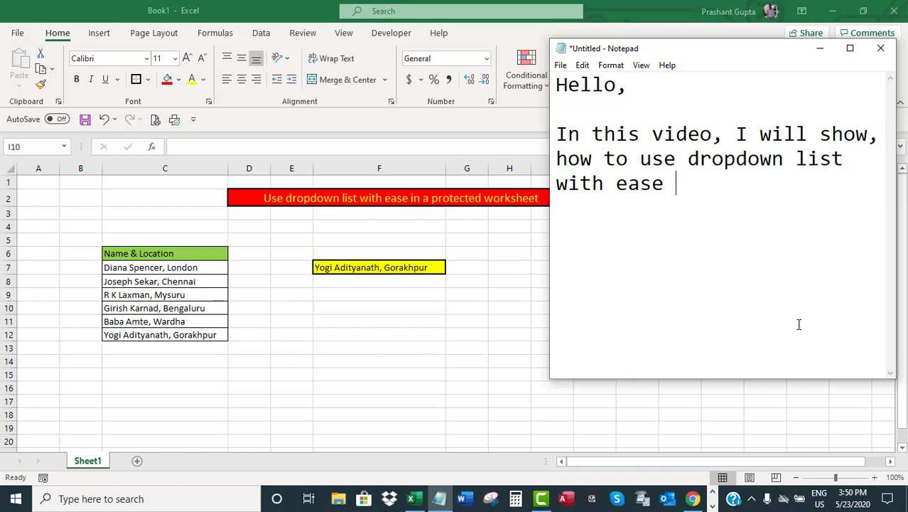
pyautogui.write('in a protec')
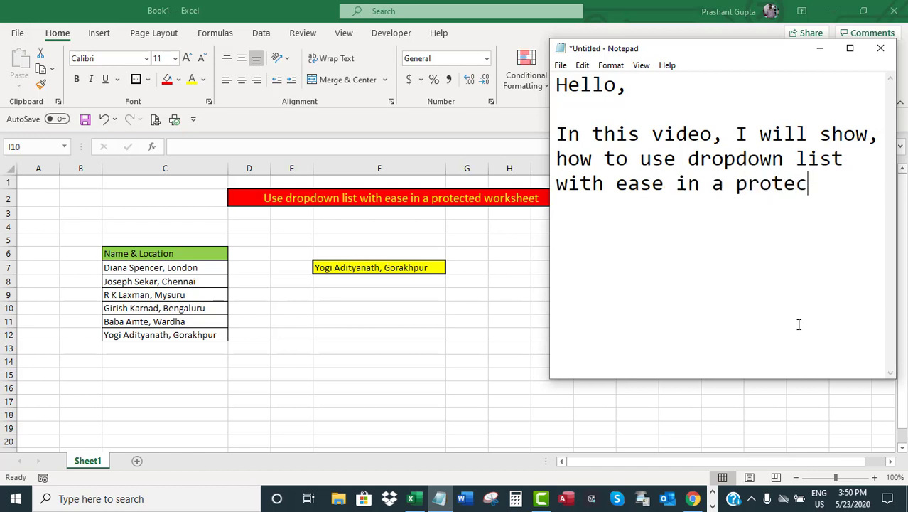
pyautogui.write('ted worksheet.')
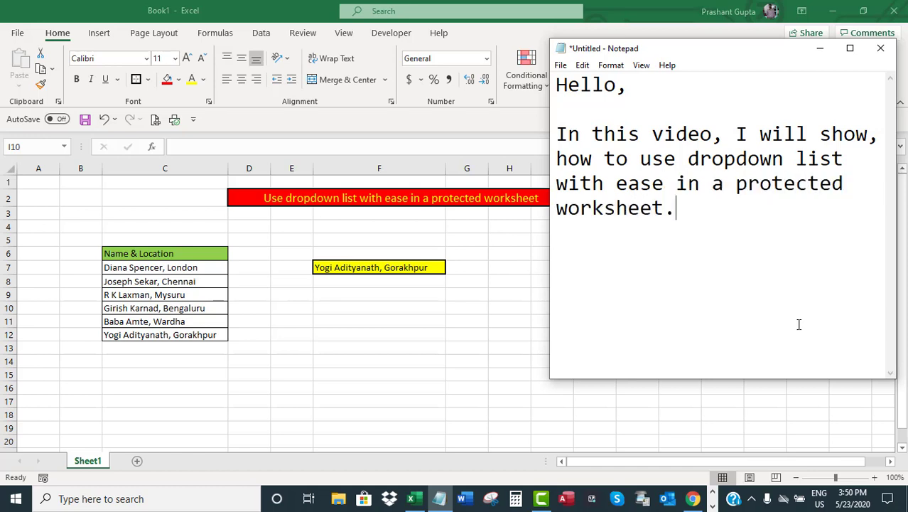
pyautogui.write("So, let's")
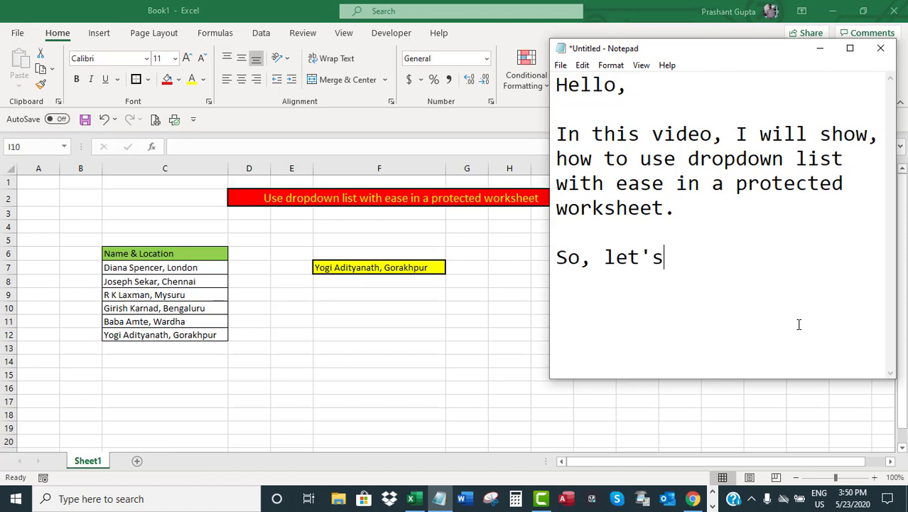
pyautogui.write(' get started.')
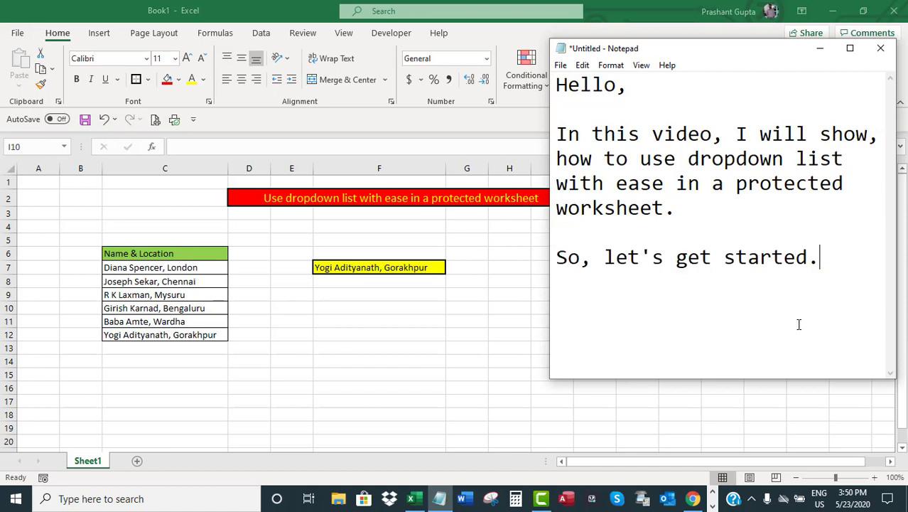
# Step: Show the worksheet, select F7 and pick a different name from its dropdown
pyautogui.click(821, 50)
pyautogui.click(418, 295)
pyautogui.click(420, 255)
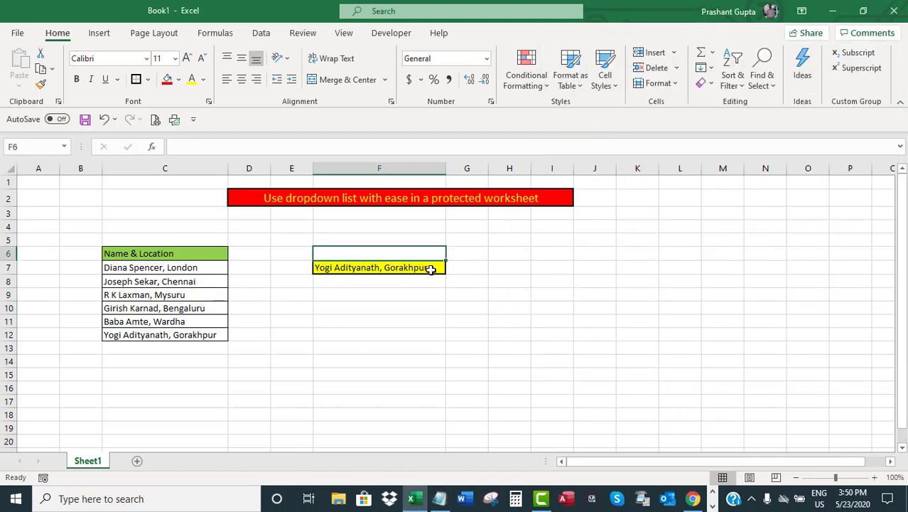
pyautogui.click(431, 269)
pyautogui.click(452, 268)
pyautogui.click(389, 308)
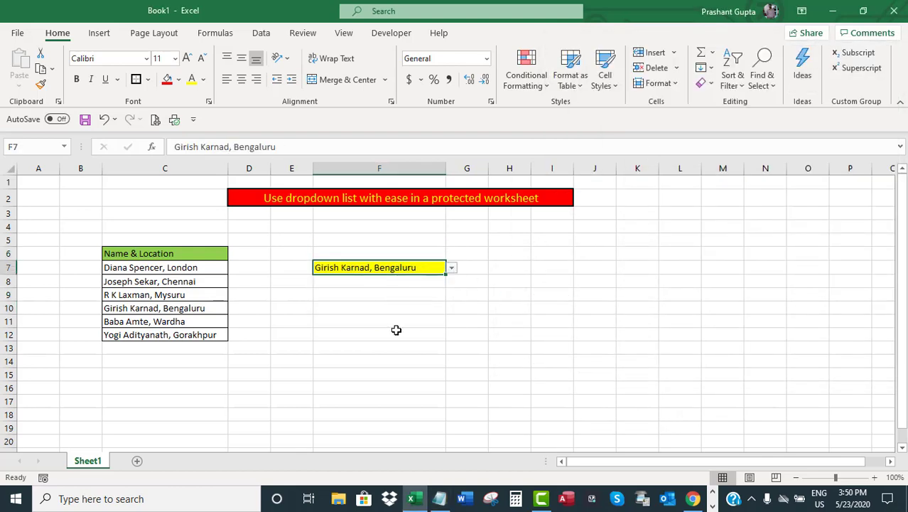
# Step: Pick two more names from F7's dropdown, then return to the Notepad note
pyautogui.click(452, 269)
pyautogui.click(367, 277)
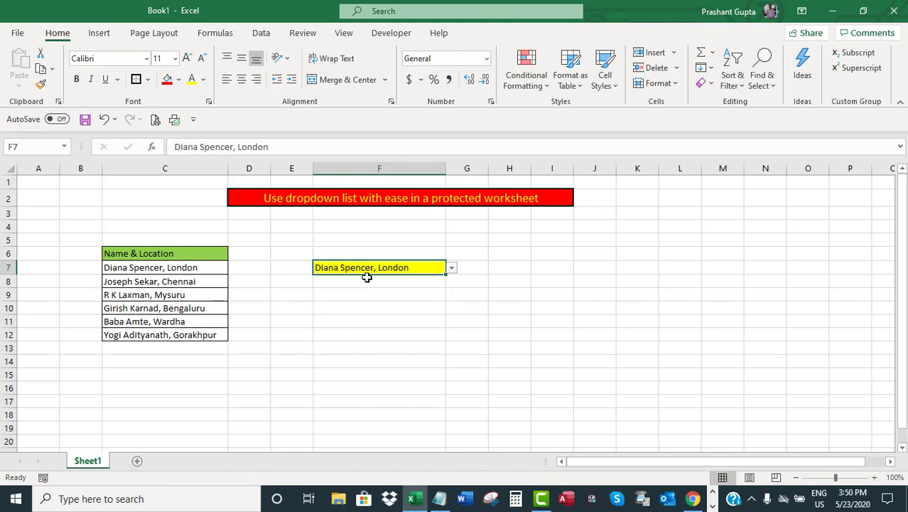
pyautogui.click(451, 270)
pyautogui.click(354, 314)
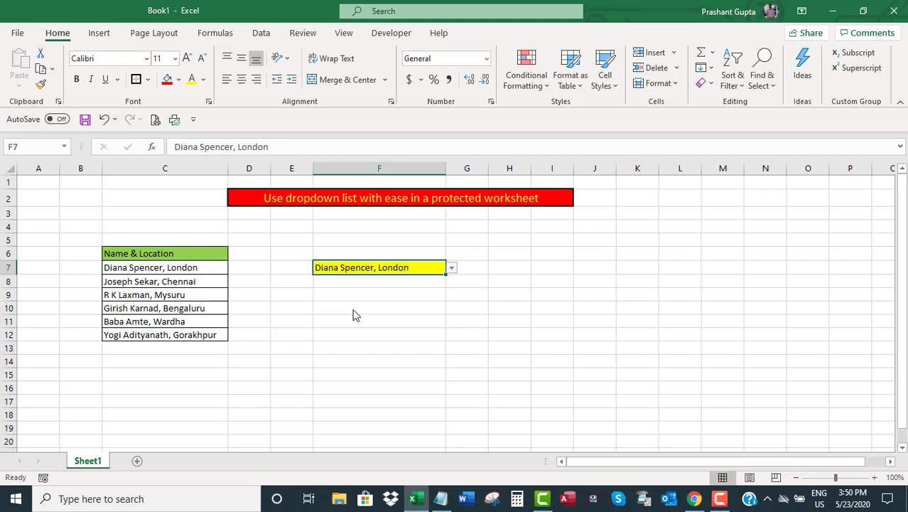
pyautogui.click(412, 307)
pyautogui.click(441, 498)
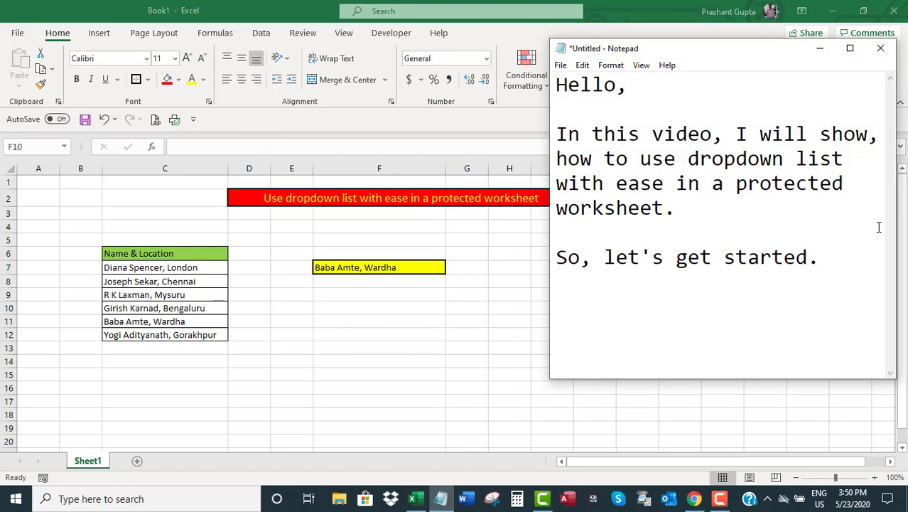
# Step: Add 'So, you can see that we have a dropdown list in sheet1.' and 'Now, let's protect sheet1.'
pyautogui.write('So, you can se')
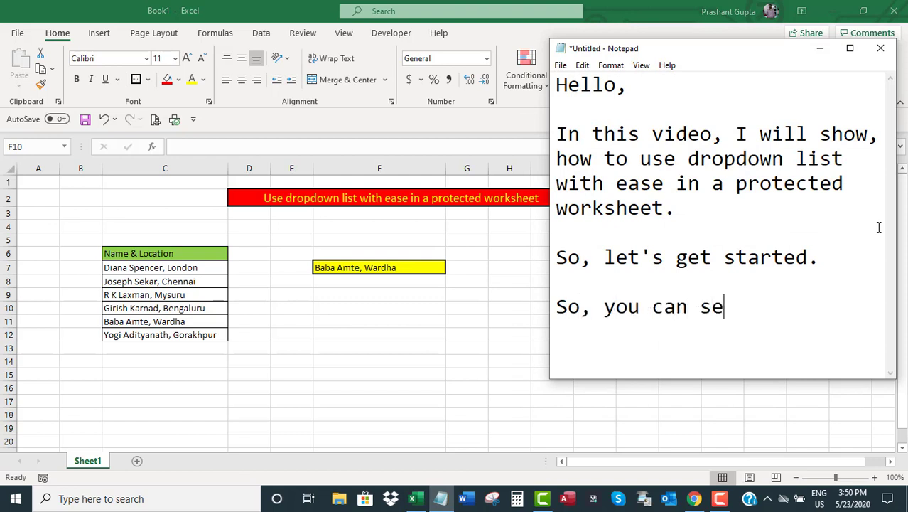
pyautogui.write('e that we ha')
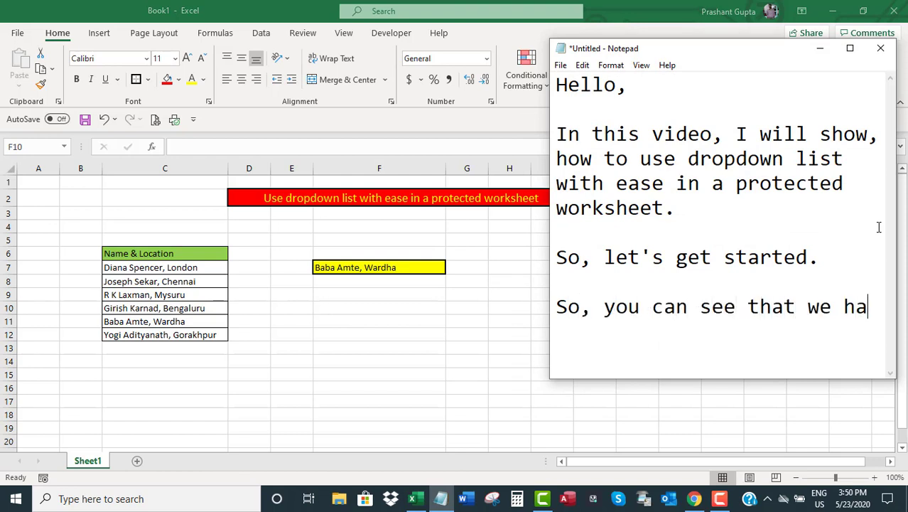
pyautogui.write('ve a p')
pyautogui.press('BackSpace')
pyautogui.press('BackSpace')
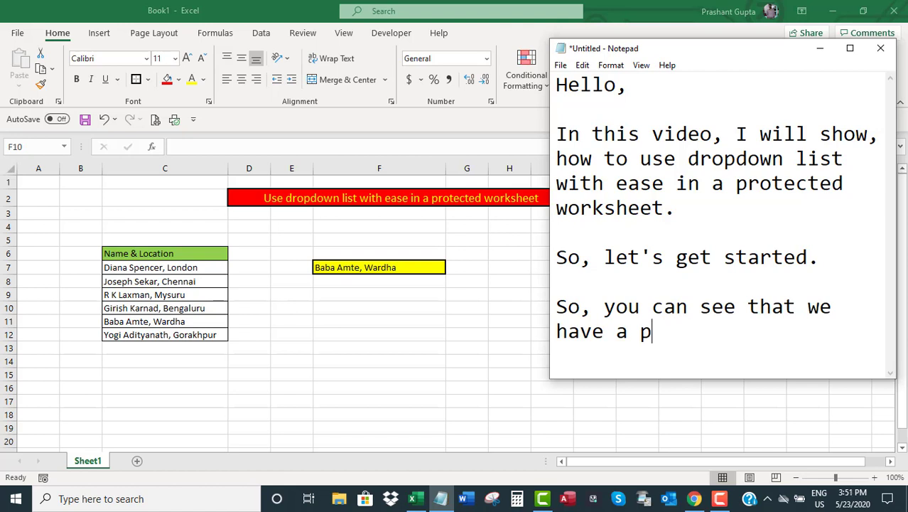
pyautogui.press('BackSpace')
pyautogui.write('dropdown ')
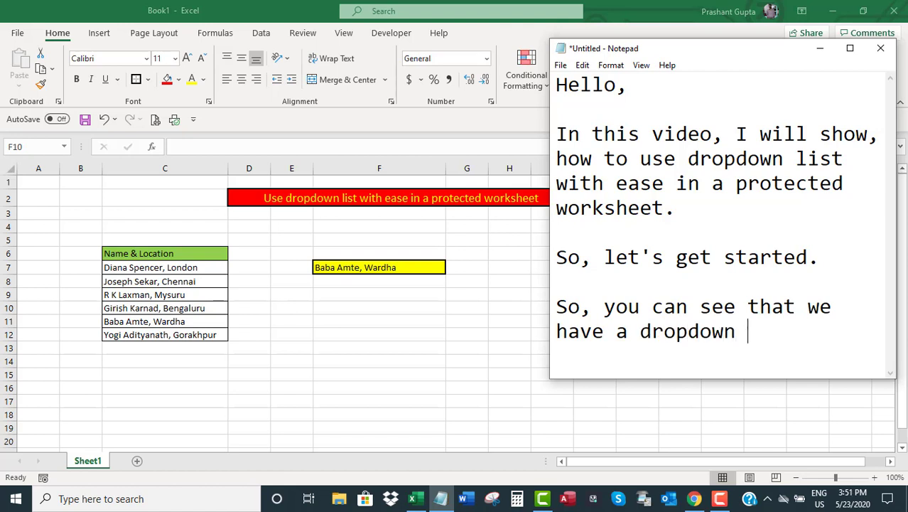
pyautogui.write('list in')
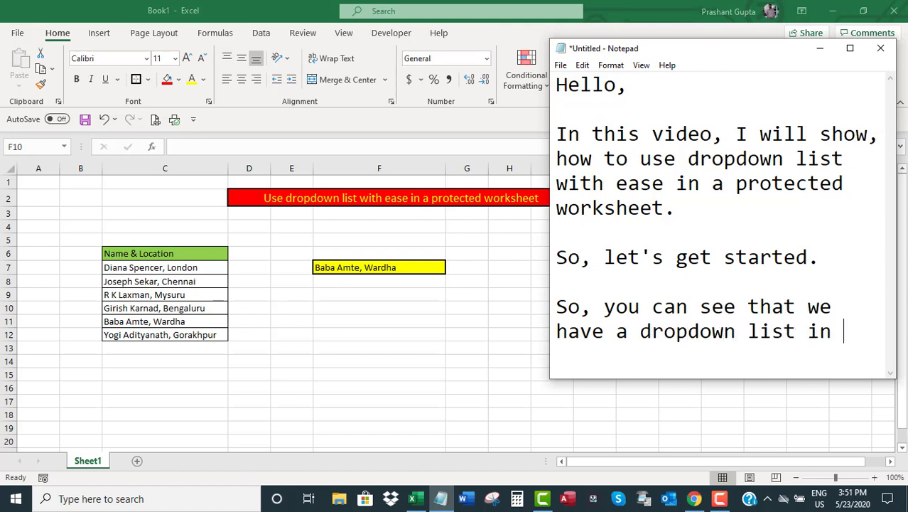
pyautogui.write(' sheet')
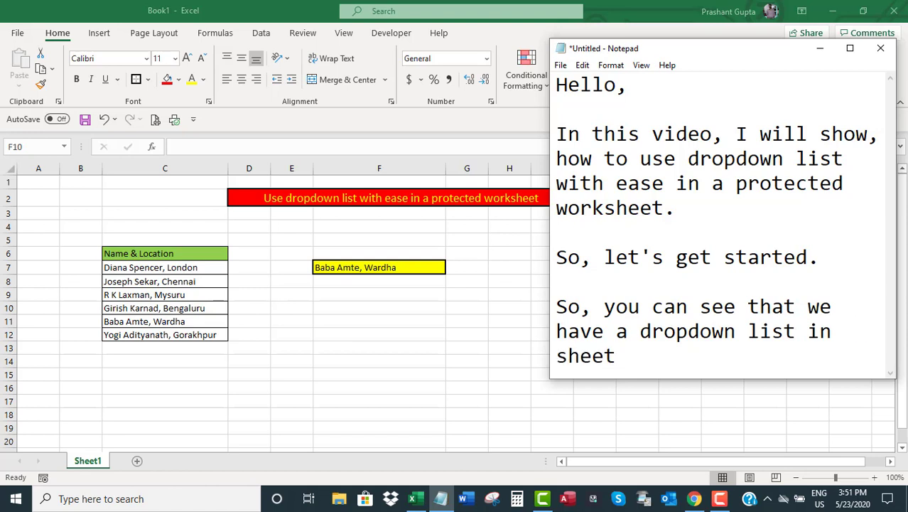
pyautogui.press('Return')
pyautogui.press('Return')
pyautogui.write('Now, le')
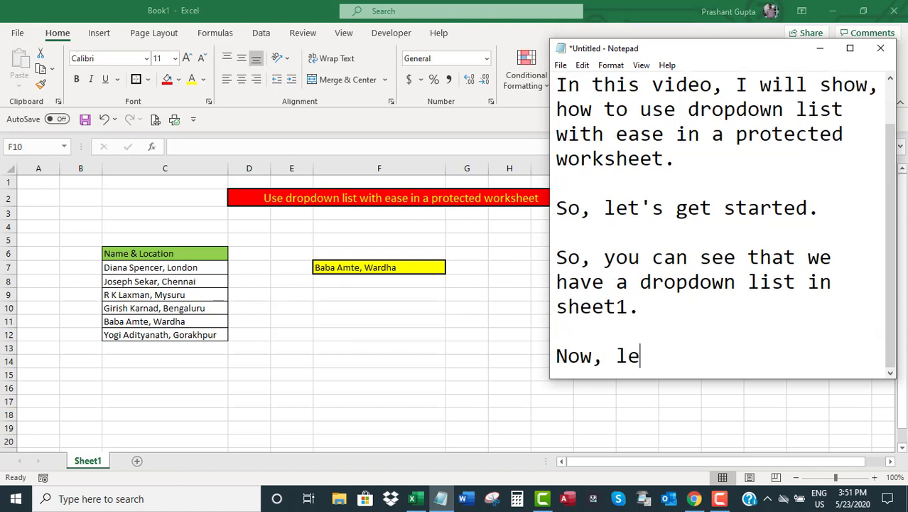
pyautogui.write("t's protect ")
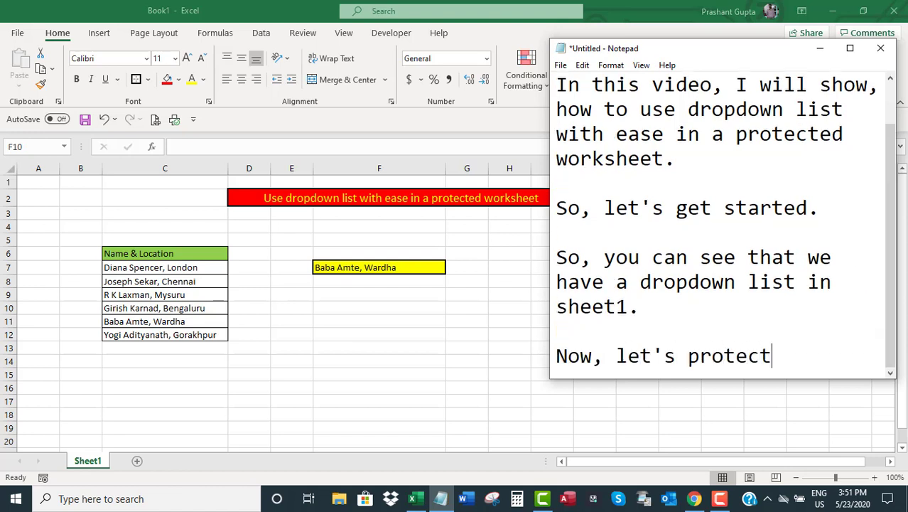
pyautogui.write('she')
pyautogui.write('et')
pyautogui.press('Return')
pyautogui.press('Return')
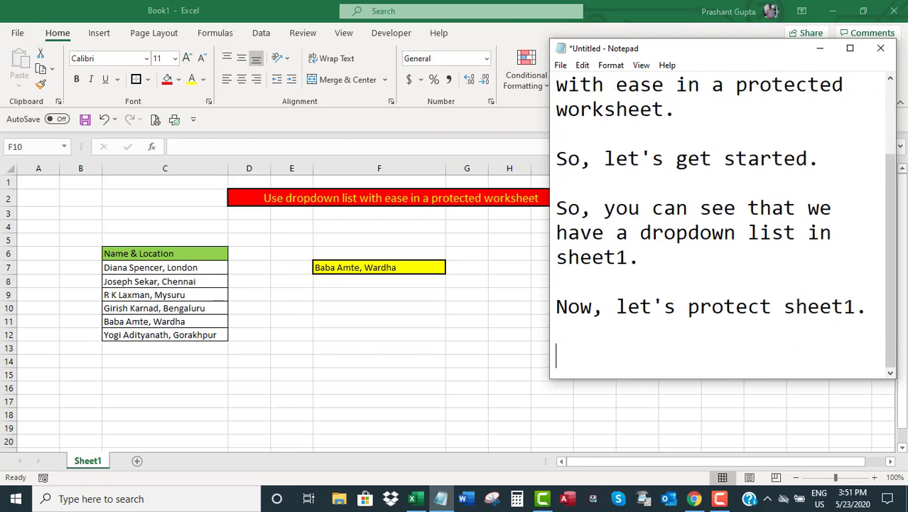
# Step: Protect Sheet1 via Review > Protect Sheet, entering and confirming a password
pyautogui.click(820, 48)
pyautogui.click(551, 253)
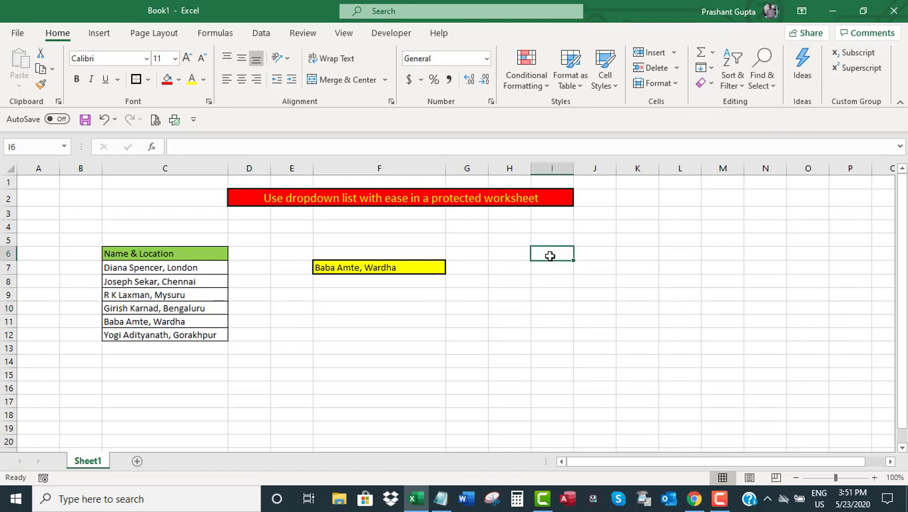
pyautogui.click(302, 33)
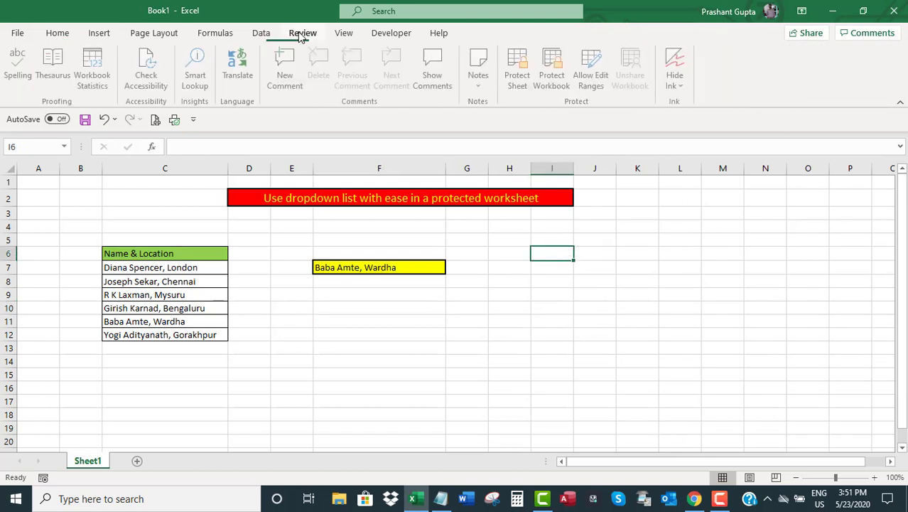
pyautogui.click(517, 84)
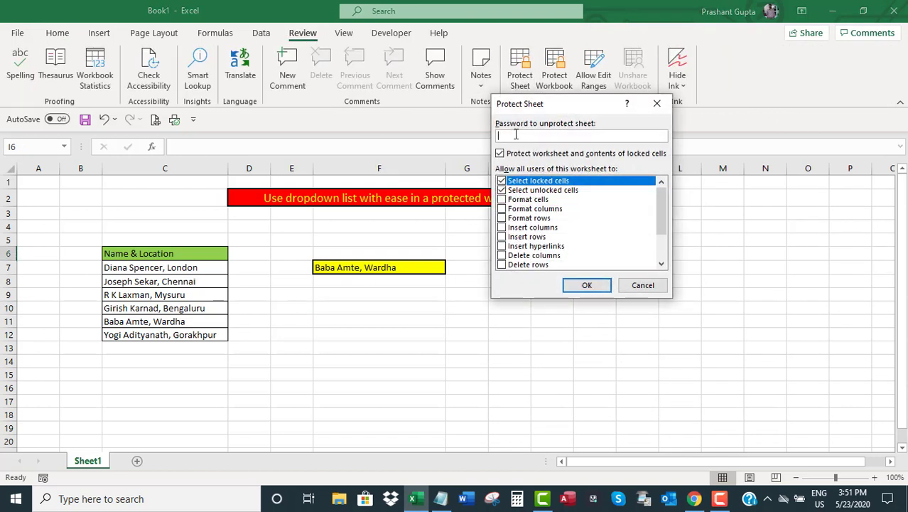
pyautogui.click(593, 286)
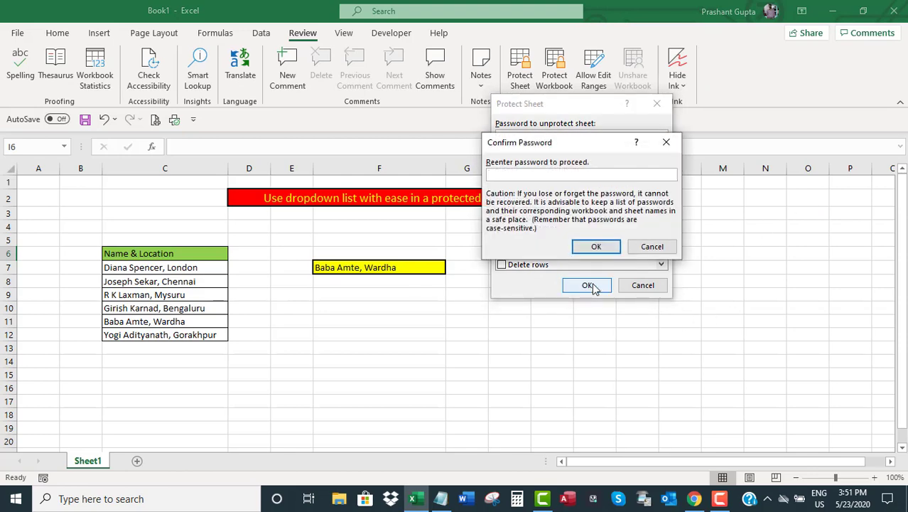
pyautogui.click(597, 246)
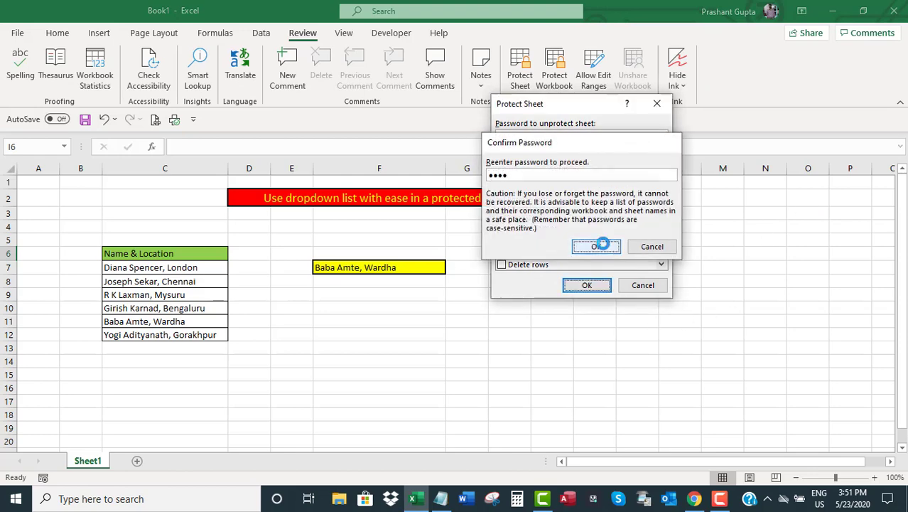
# Step: Try picking three different names in F7's dropdown, dismissing each protected-sheet warning
pyautogui.click(396, 267)
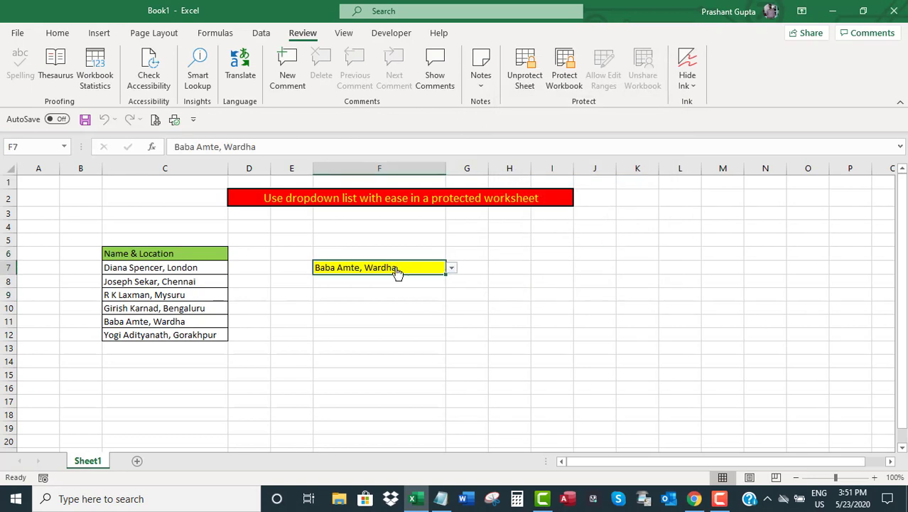
pyautogui.hotkey('alt', 'Down')
pyautogui.click(382, 294)
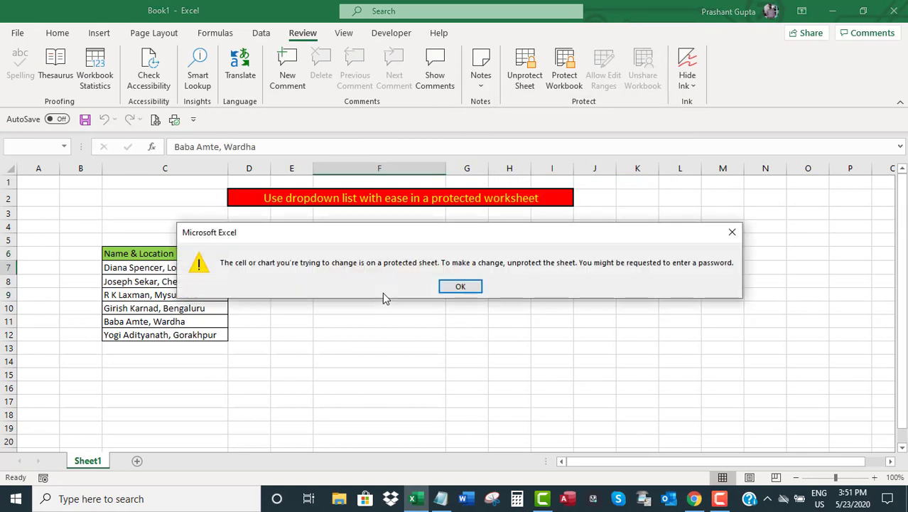
pyautogui.click(460, 286)
pyautogui.hotkey('alt', 'Down')
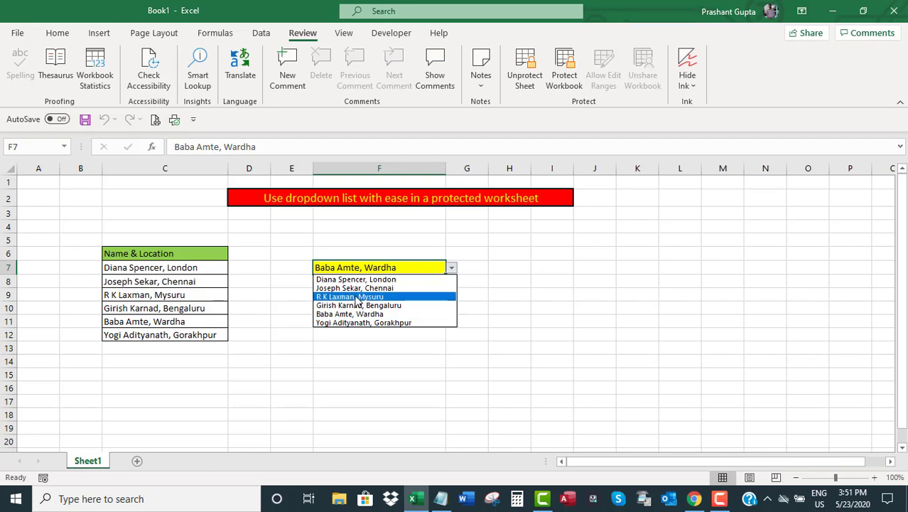
pyautogui.click(359, 296)
pyautogui.click(461, 285)
pyautogui.hotkey('alt', 'Down')
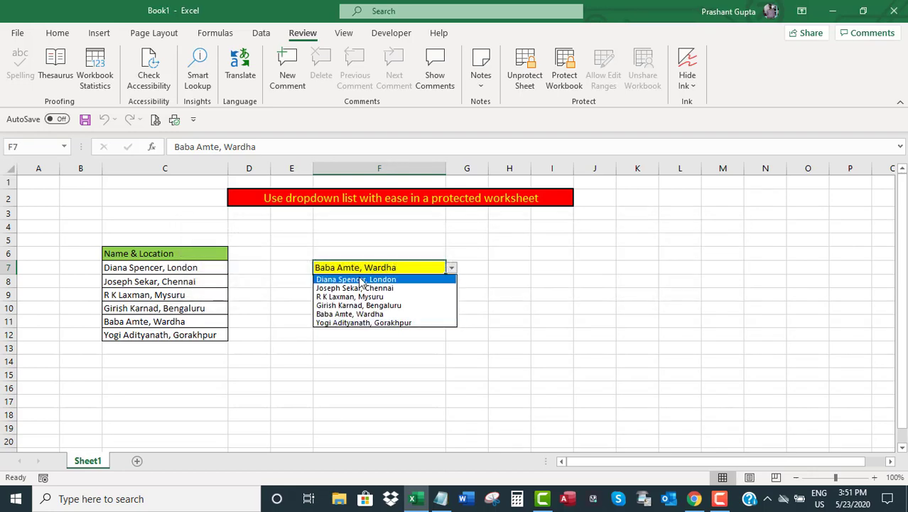
pyautogui.click(360, 287)
pyautogui.click(465, 286)
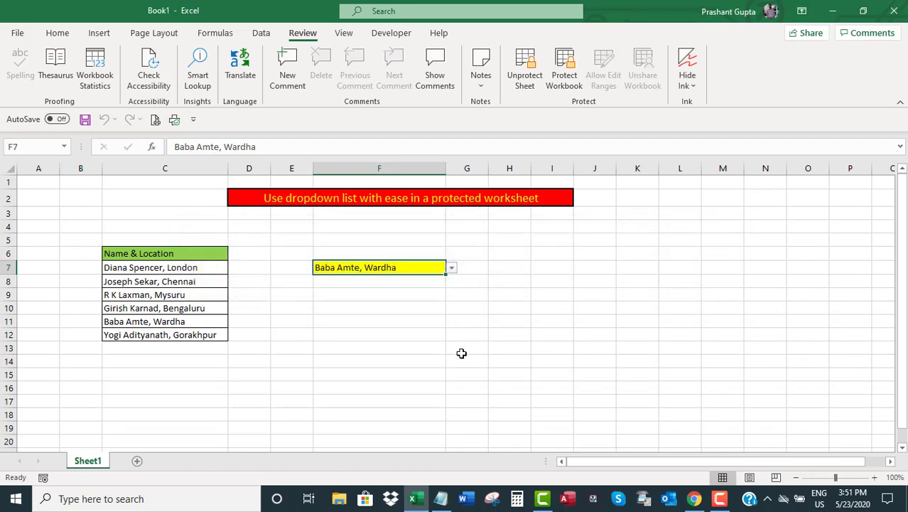
# Step: Try editing a name cell in column C and dismiss the protection warning
pyautogui.click(440, 498)
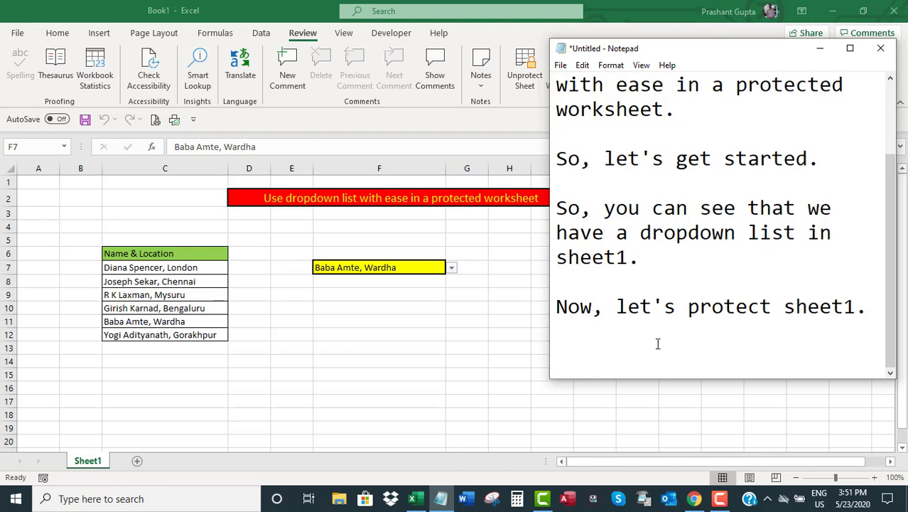
pyautogui.click(819, 47)
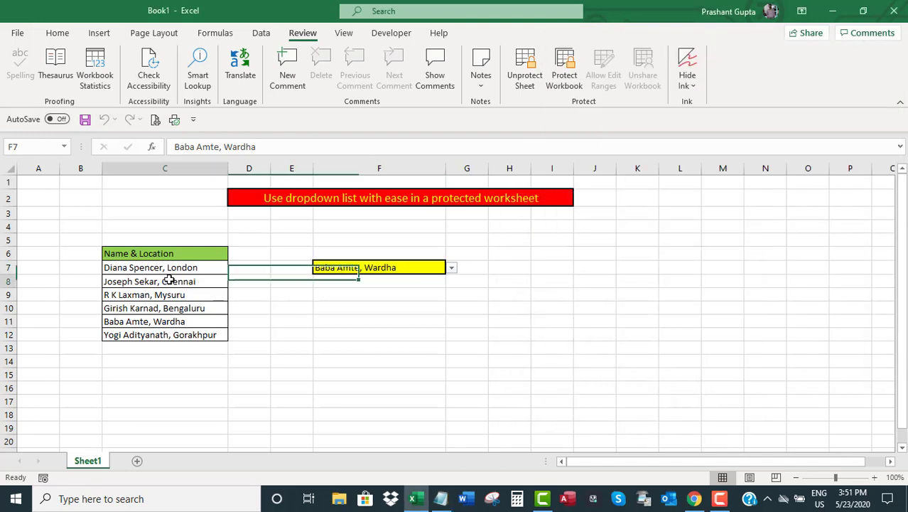
pyautogui.click(184, 320)
pyautogui.hotkey('ctrl', 'Up')
pyautogui.doubleClick(186, 308)
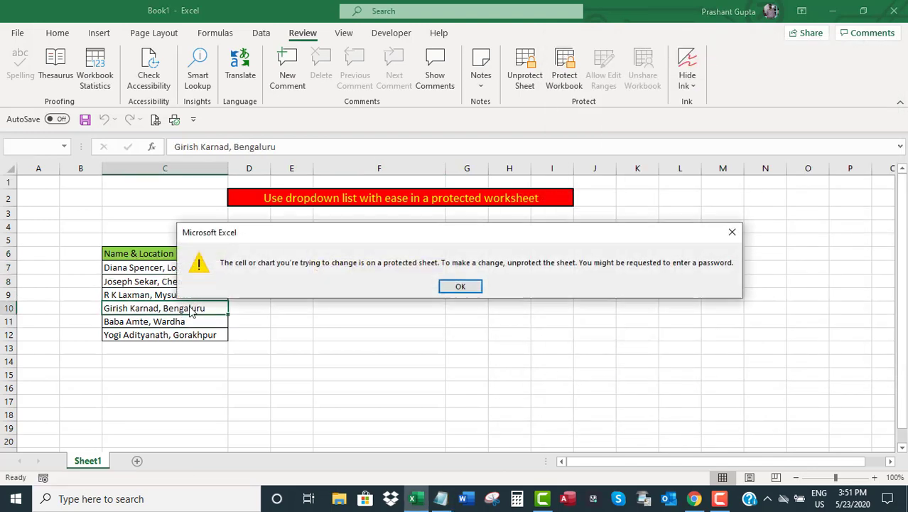
pyautogui.click(459, 286)
# Step: Note that protecting sheet1 makes the dropdown hard to use, and promise an easier way
pyautogui.click(441, 498)
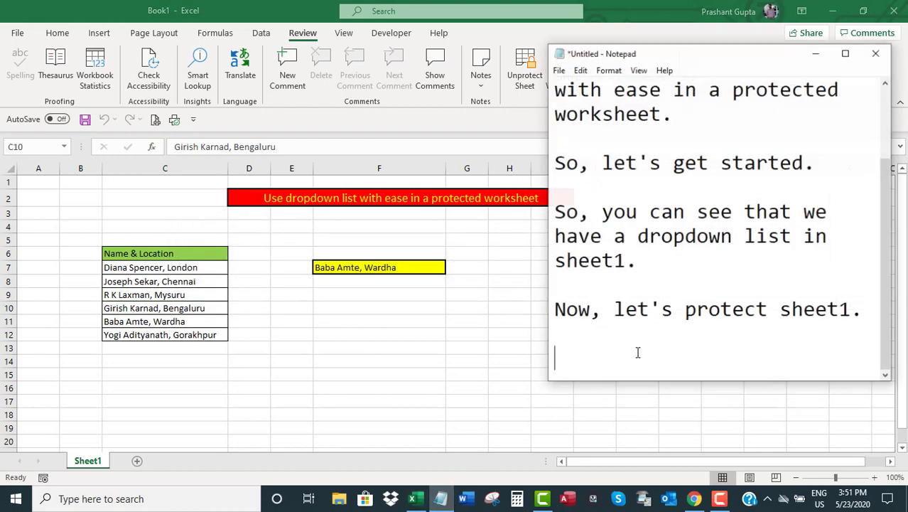
pyautogui.write('So, we see')
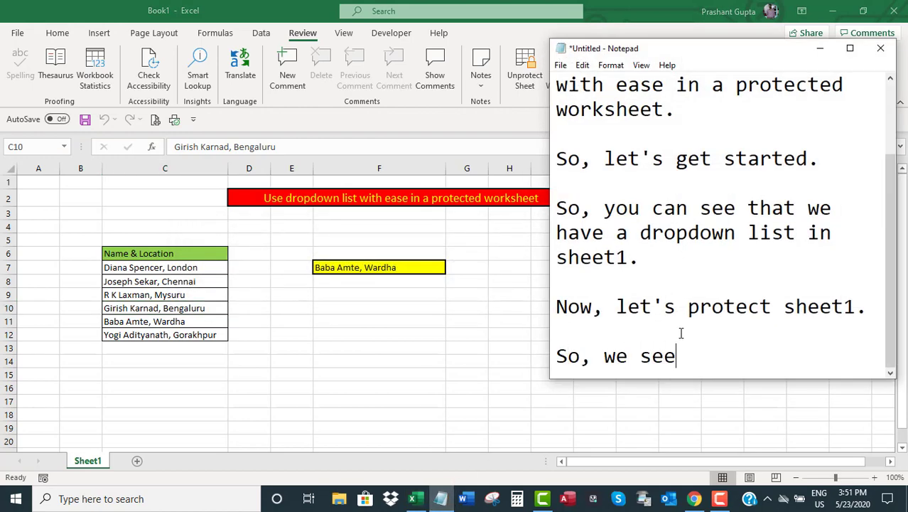
pyautogui.write(' that when sheet1')
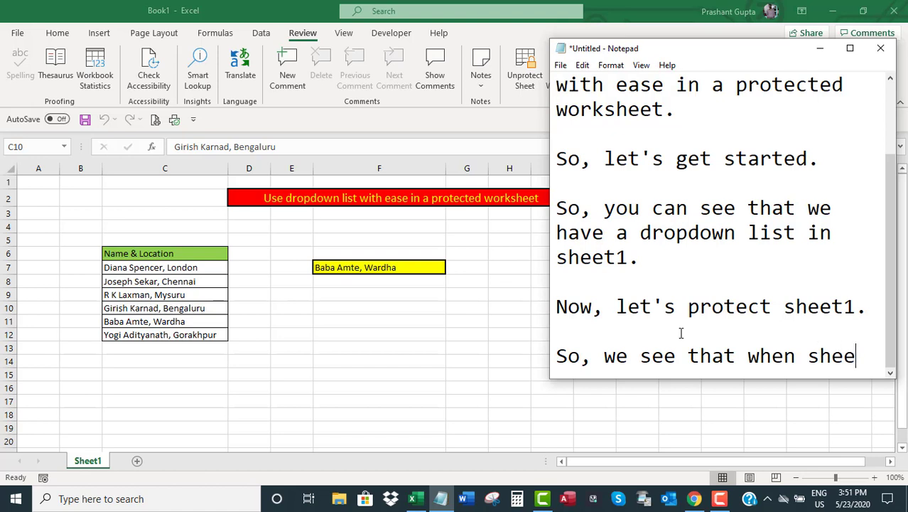
pyautogui.write(' is prote')
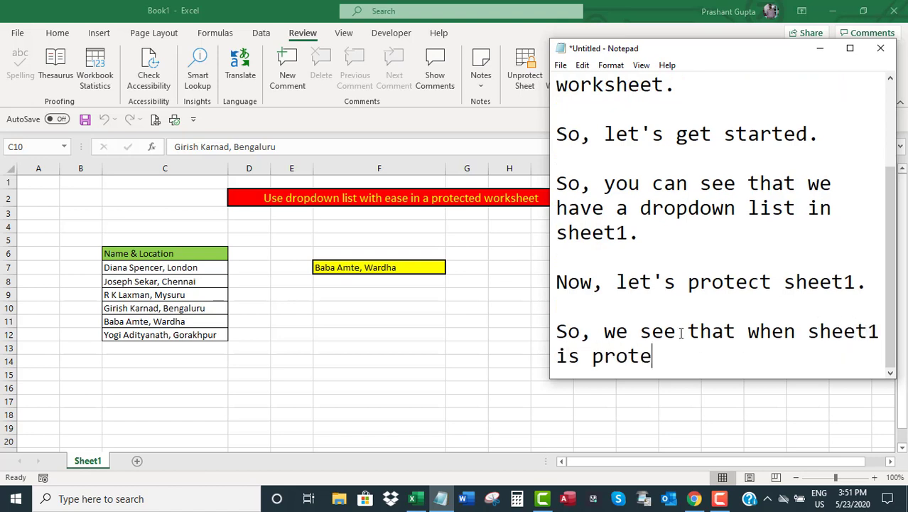
pyautogui.write('cted, it is')
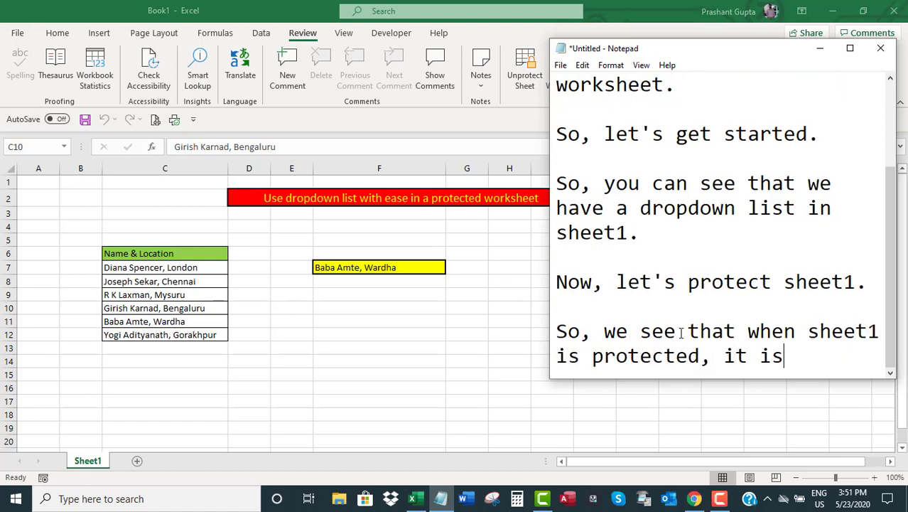
pyautogui.write(' very difficul')
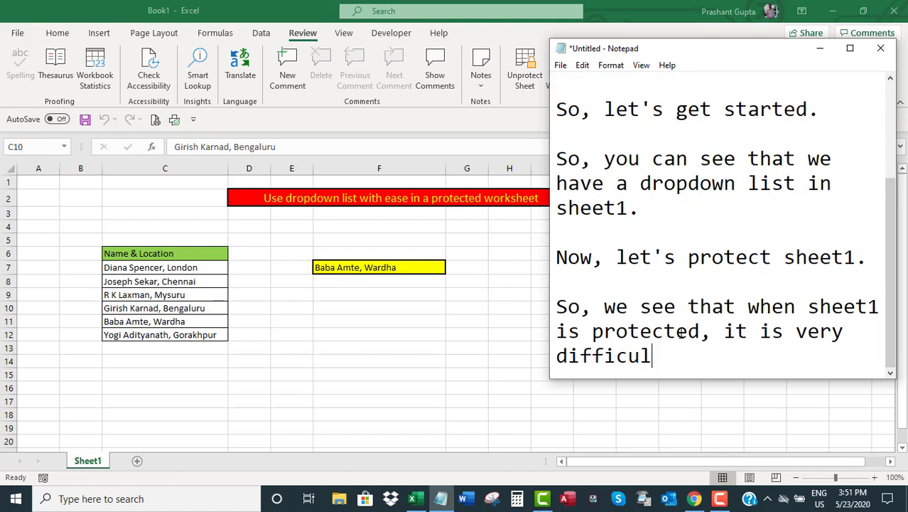
pyautogui.write('t to use dr')
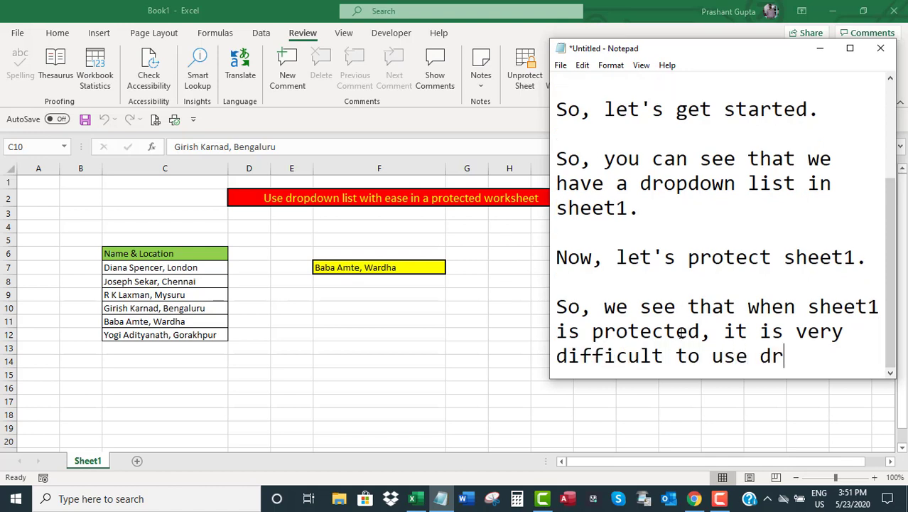
pyautogui.write('opdown list')
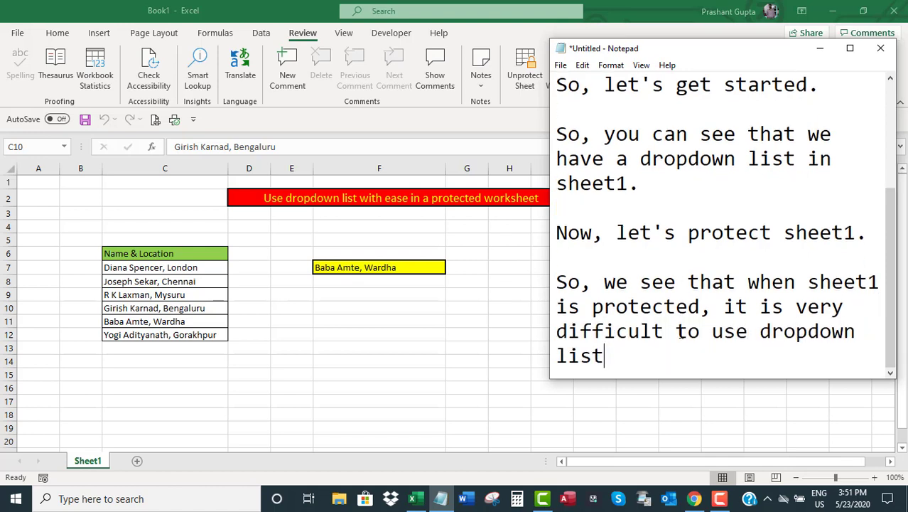
pyautogui.write('.')
pyautogui.press('Return')
pyautogui.press('Return')
pyautogui.write('Now, let me')
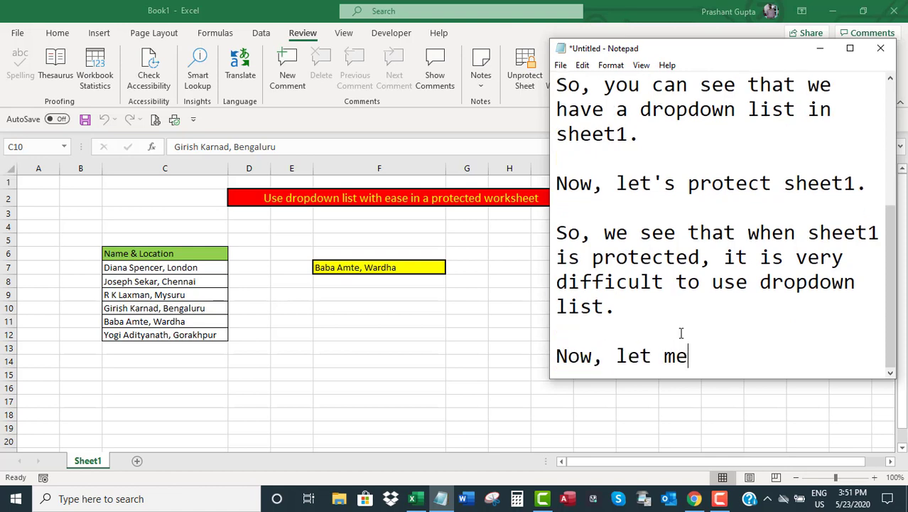
pyautogui.write(' show hwow t')
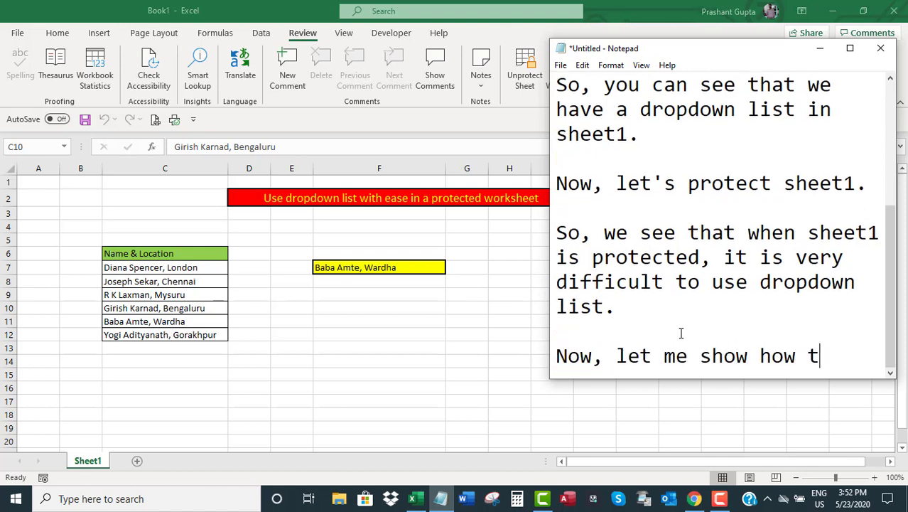
pyautogui.write('o')
pyautogui.press('BackSpace')
pyautogui.press('BackSpace')
pyautogui.press('BackSpace')
pyautogui.press('BackSpace')
pyautogui.press('BackSpace')
pyautogui.press('BackSpace')
pyautogui.write('So, n')
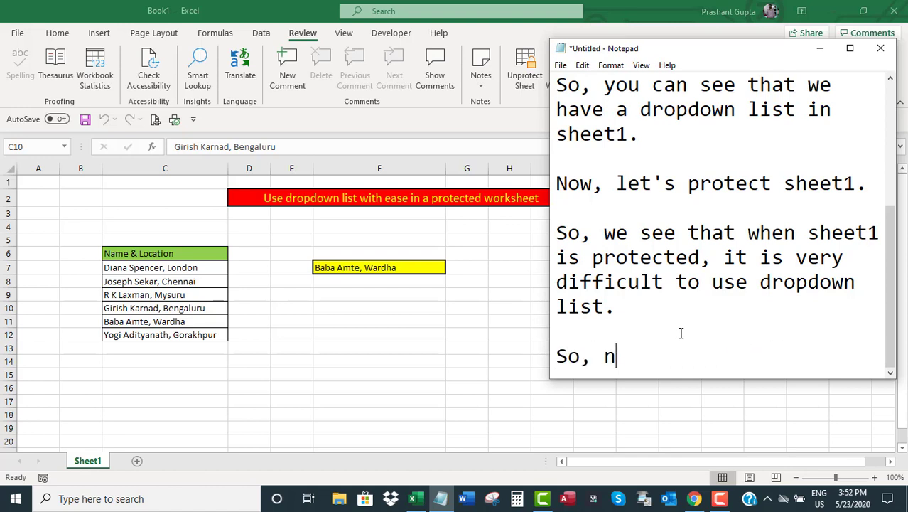
pyautogui.write("ow, let's")
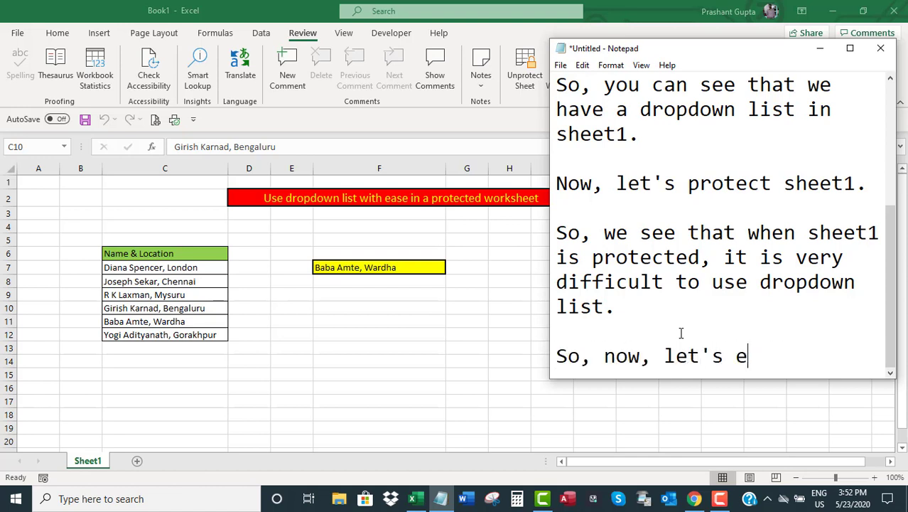
pyautogui.write('e')
pyautogui.write('earn ')
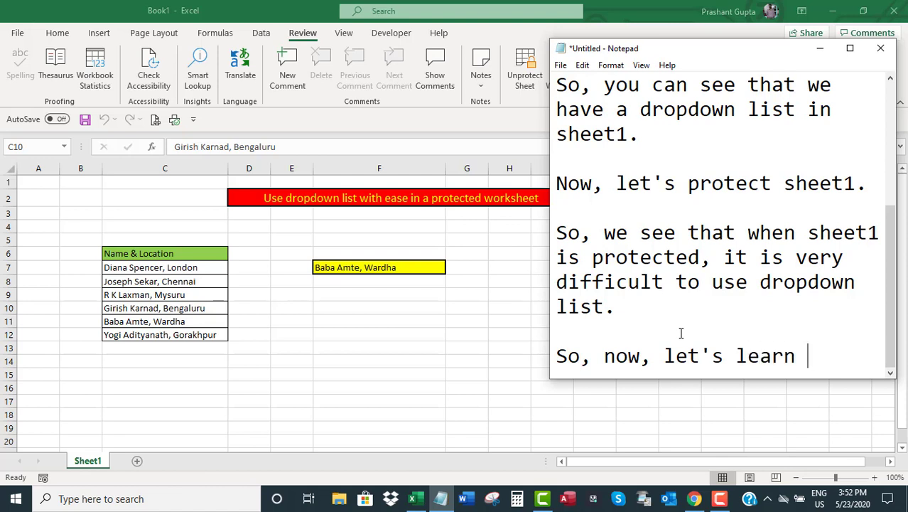
pyautogui.write('how to use drop')
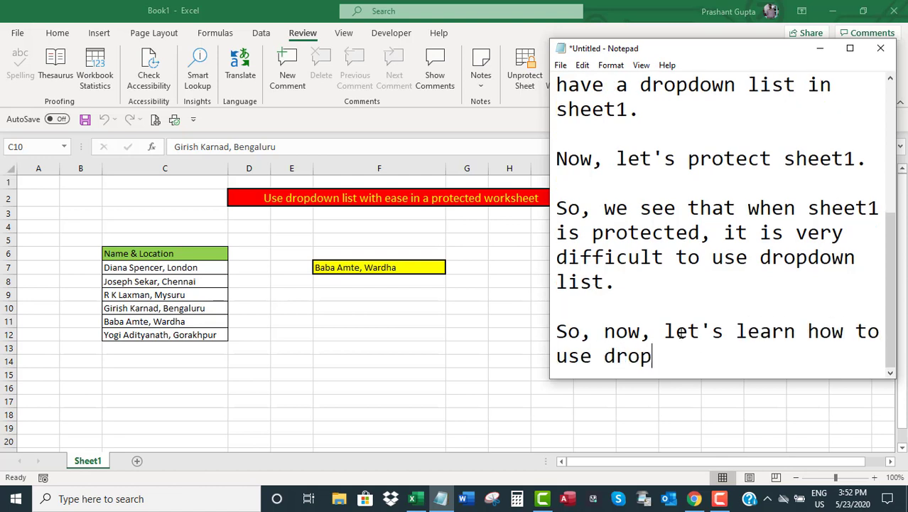
pyautogui.write('down list ')
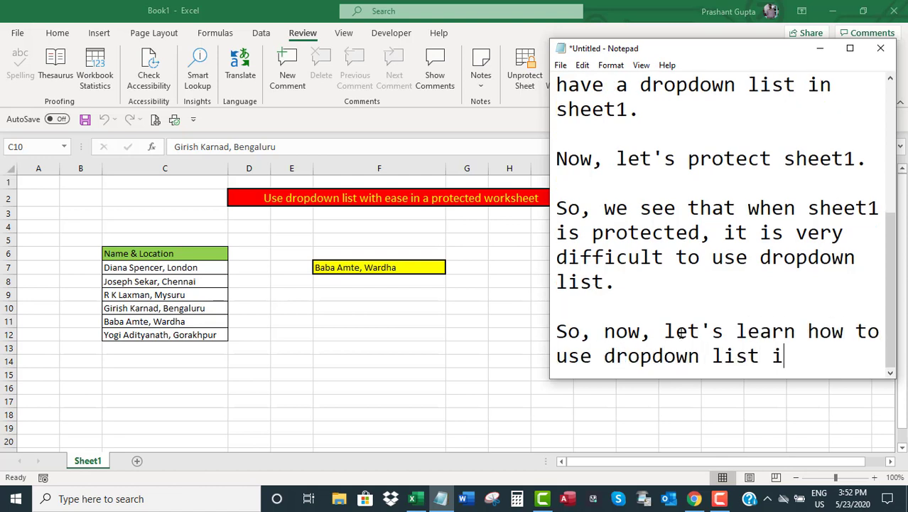
pyautogui.write('with east')
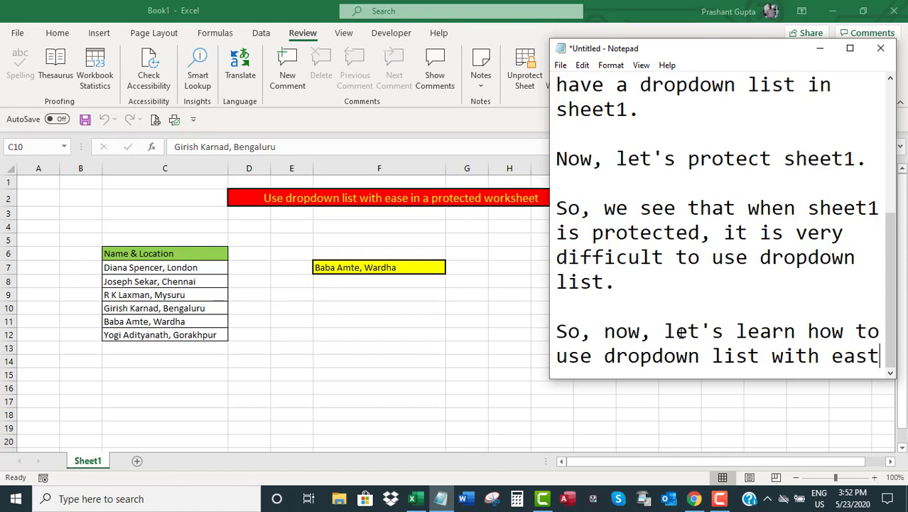
pyautogui.write(' in a protect')
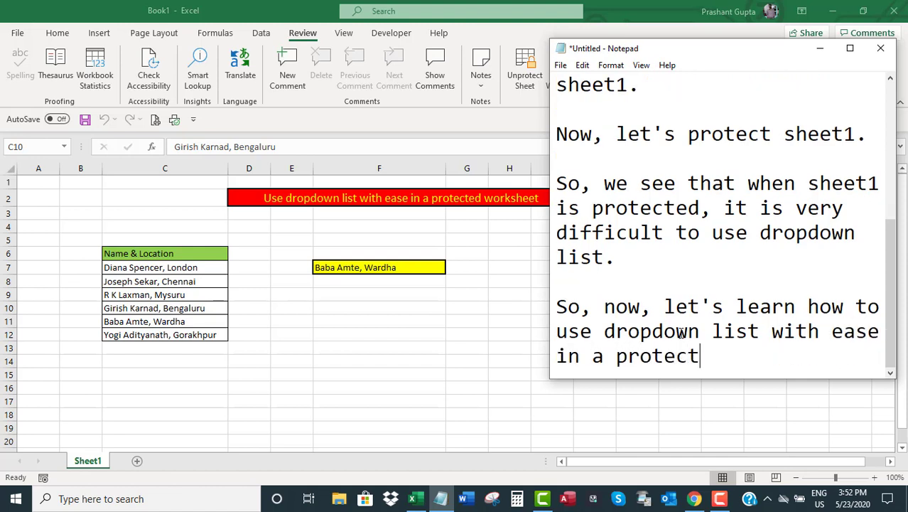
pyautogui.write('ed worksheet')
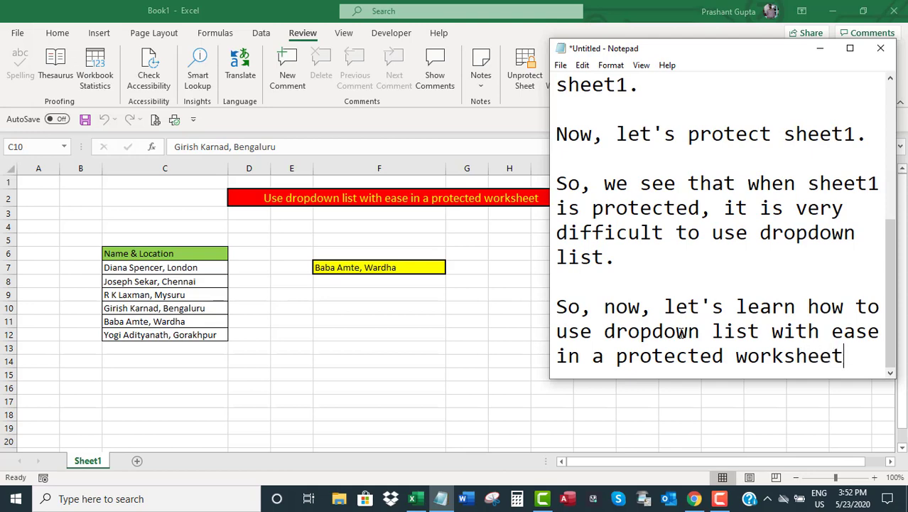
pyautogui.write('.')
pyautogui.press('Return')
pyautogui.press('Return')
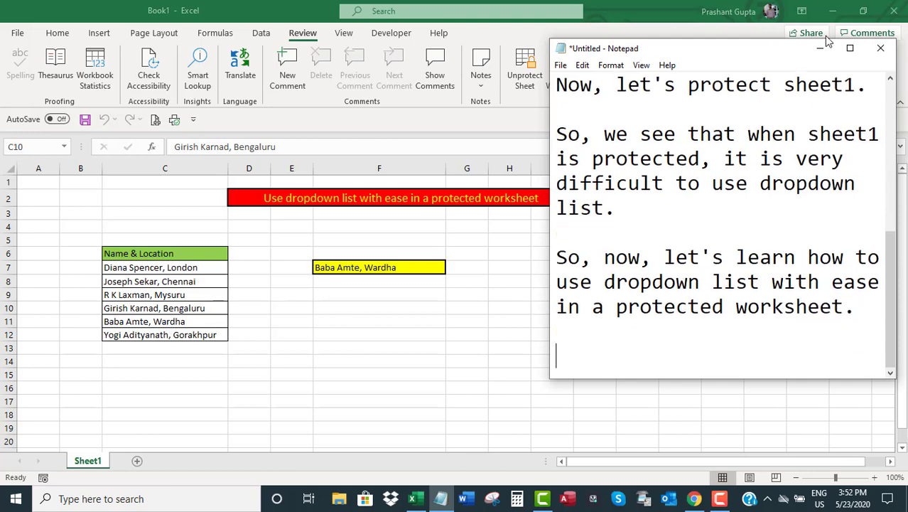
# Step: Unprotect Sheet1 from the Review tab using its password
pyautogui.click(820, 49)
pyautogui.click(416, 400)
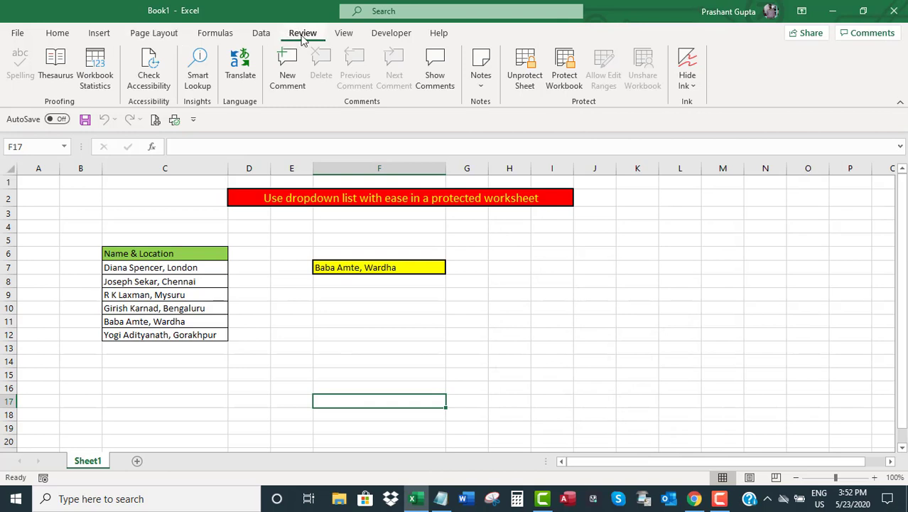
pyautogui.click(524, 77)
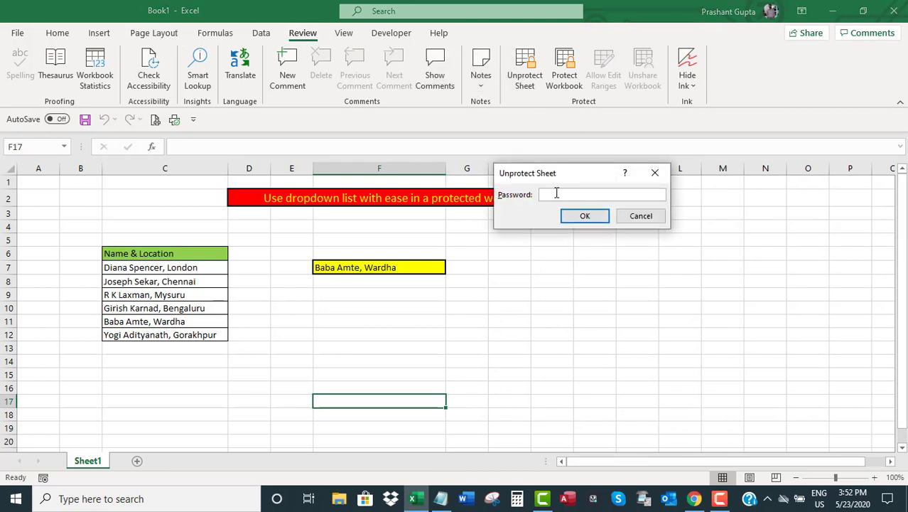
pyautogui.click(598, 222)
pyautogui.click(484, 307)
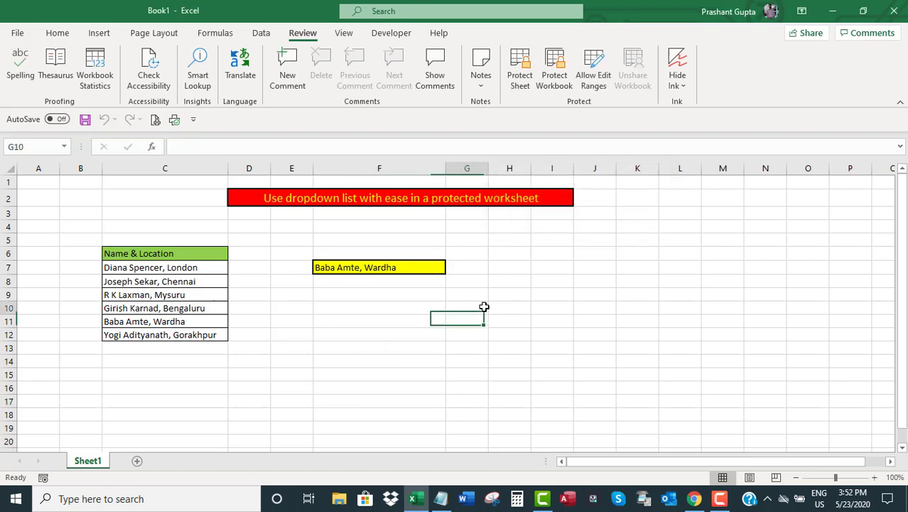
# Step: Uncheck Locked for cell F7 in Format Cells > Protection
pyautogui.click(391, 264)
pyautogui.rightClick(391, 265)
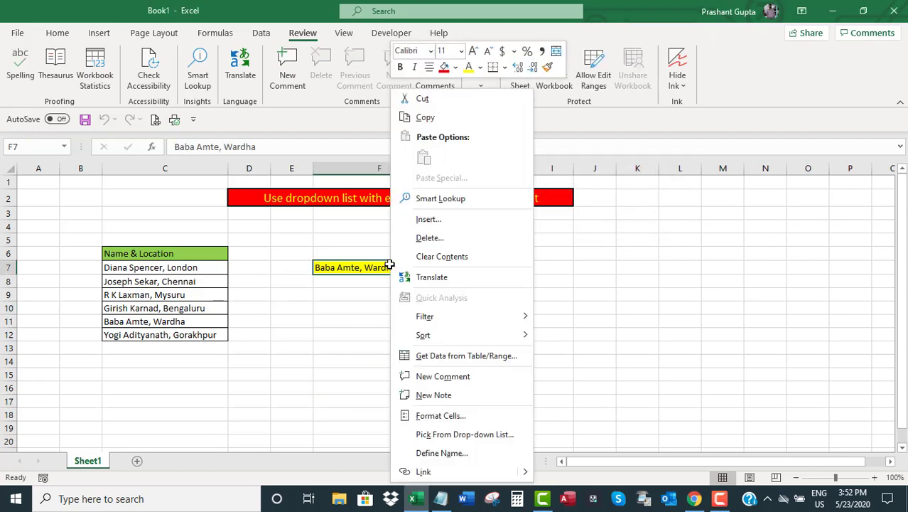
pyautogui.click(430, 417)
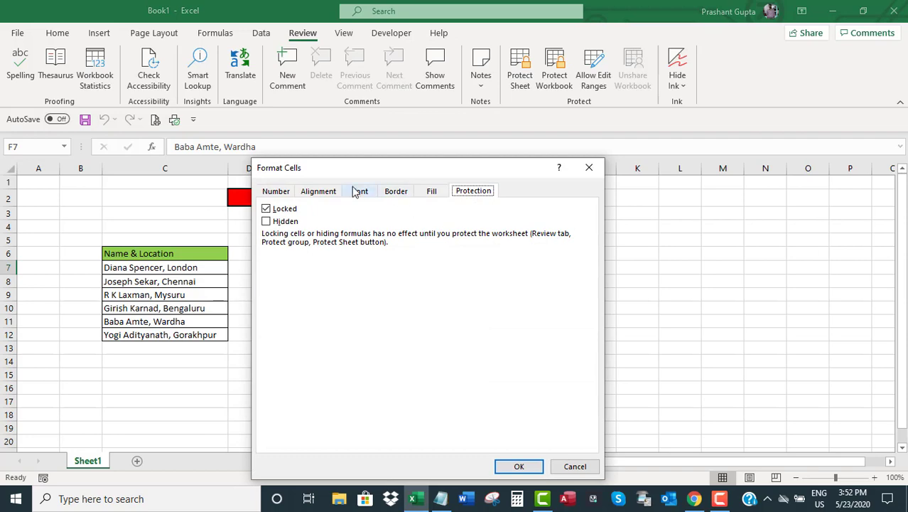
pyautogui.click(276, 192)
pyautogui.click(474, 192)
pyautogui.moveTo(459, 172); pyautogui.dragTo(697, 88)
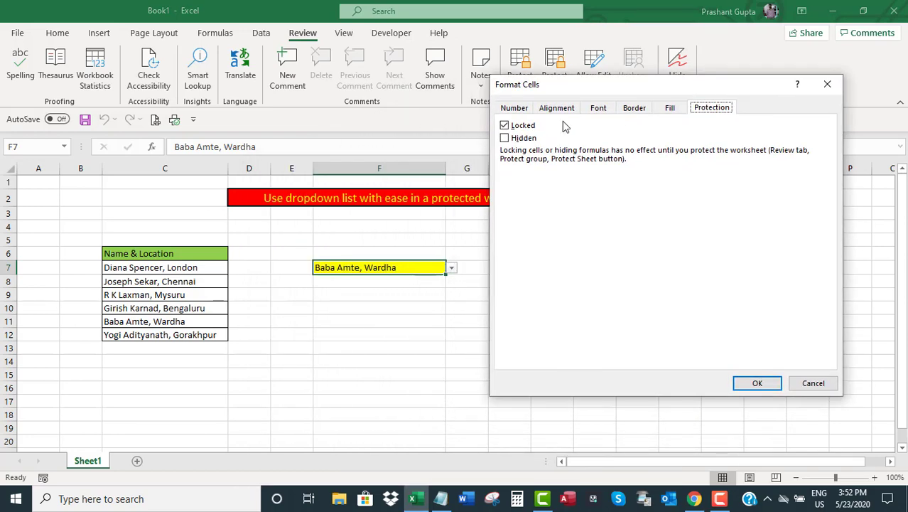
pyautogui.click(504, 126)
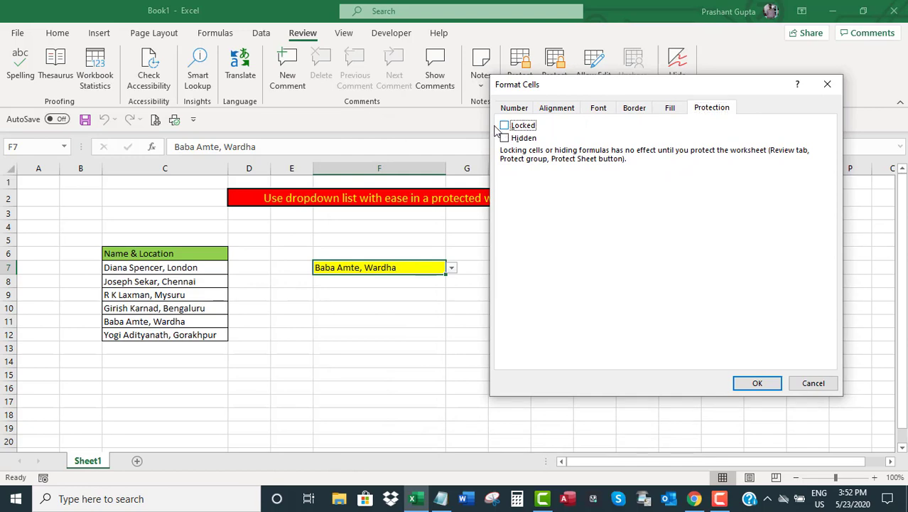
pyautogui.click(755, 382)
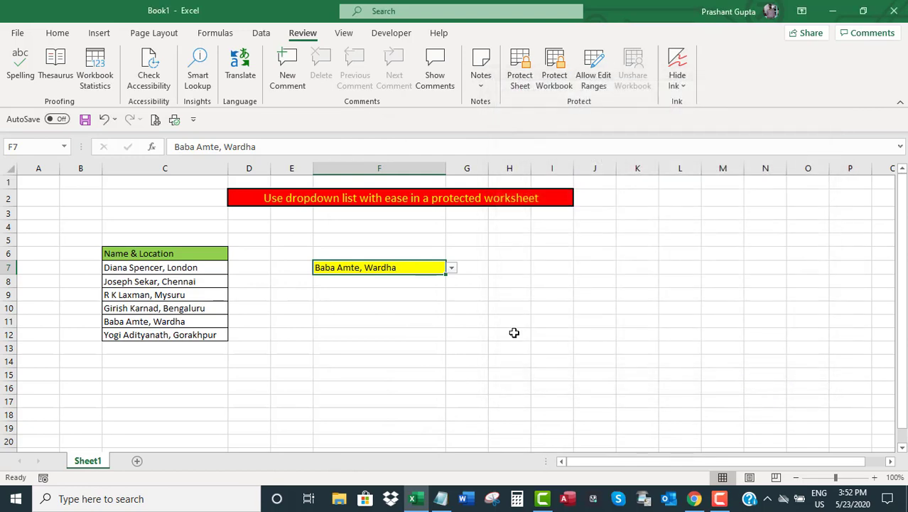
pyautogui.click(514, 330)
# Step: Re-protect Sheet1 with the password and confirm a locked name cell rejects editing
pyautogui.click(519, 71)
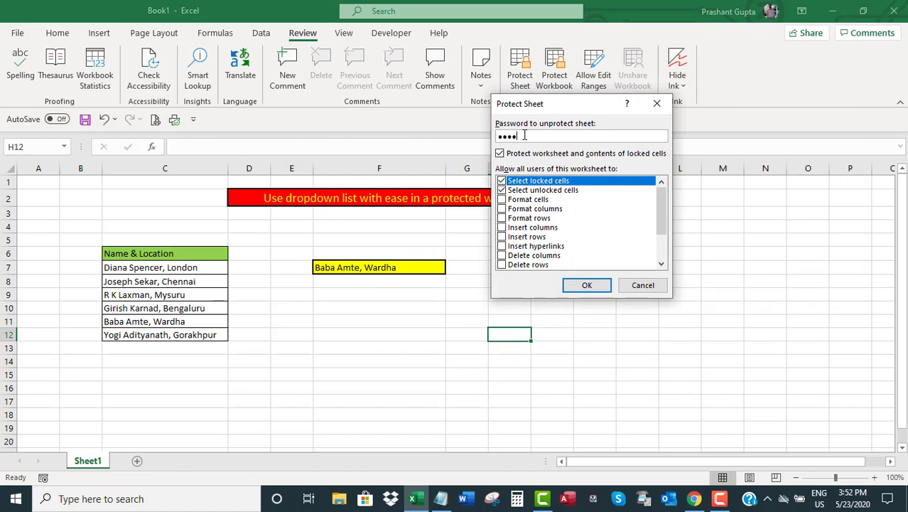
pyautogui.click(587, 285)
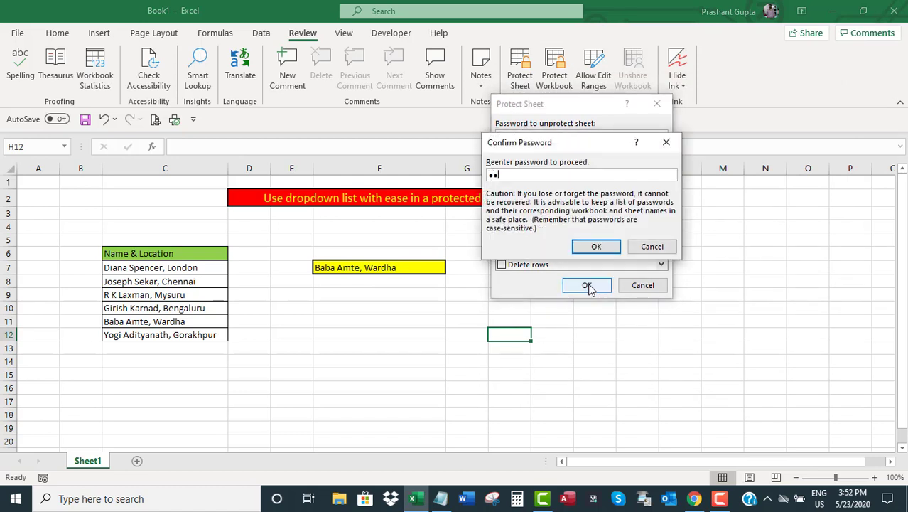
pyautogui.write('4')
pyautogui.click(597, 247)
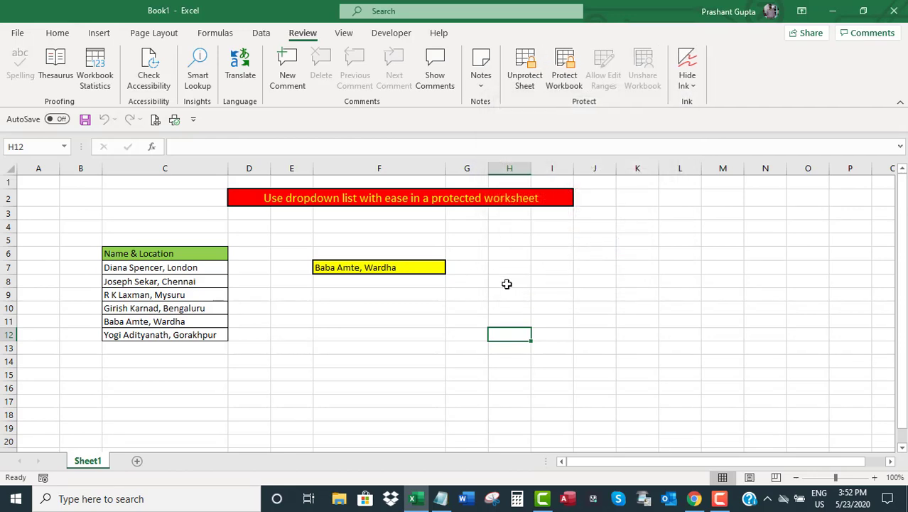
pyautogui.click(507, 283)
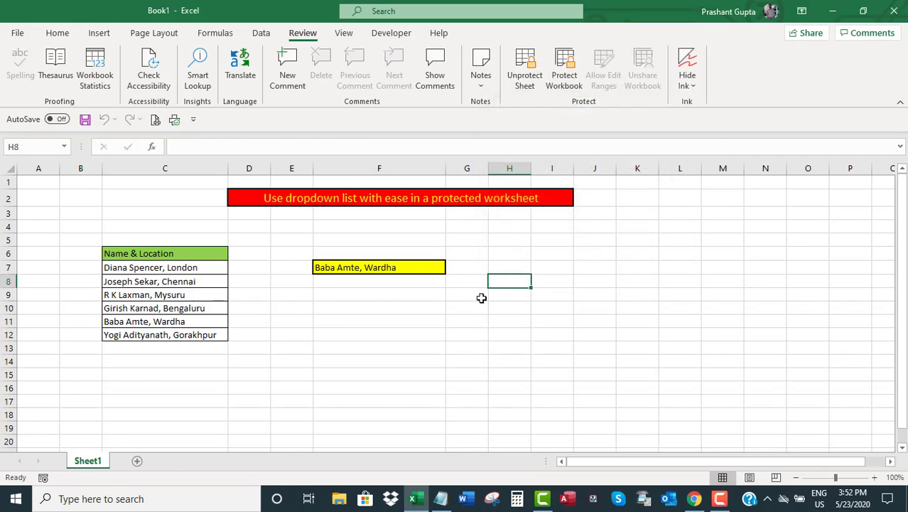
pyautogui.doubleClick(196, 284)
pyautogui.click(462, 286)
pyautogui.click(413, 317)
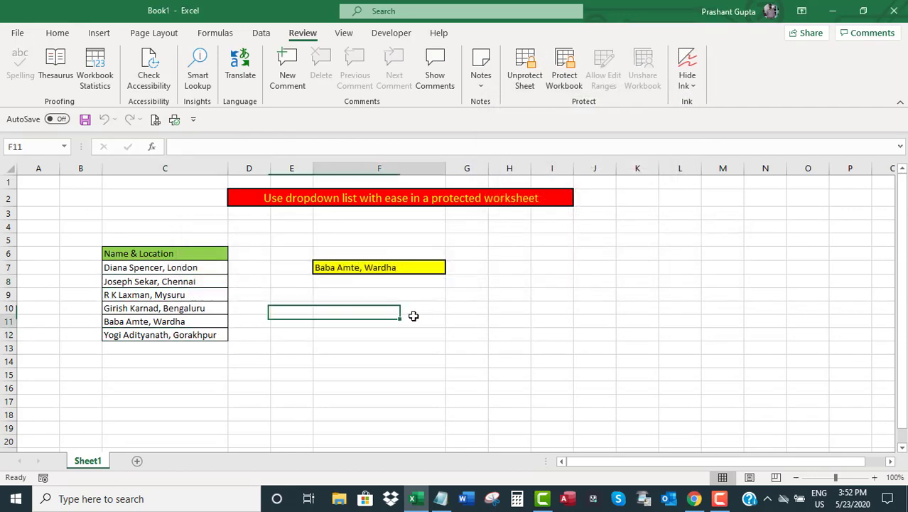
# Step: Switch F7 through Chennai, Wardha, London, Gorakhpur and Wardha entries, ending on Mysuru
pyautogui.click(440, 267)
pyautogui.click(451, 268)
pyautogui.click(390, 288)
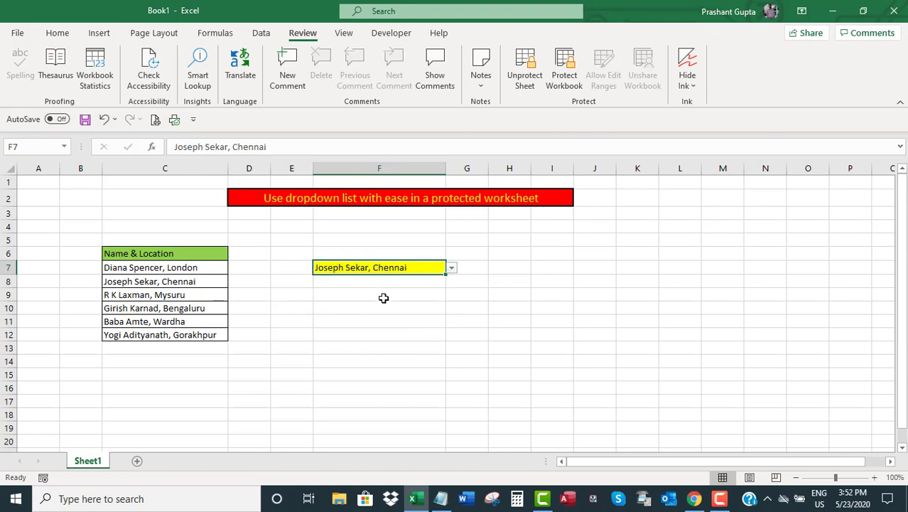
pyautogui.click(452, 268)
pyautogui.click(365, 313)
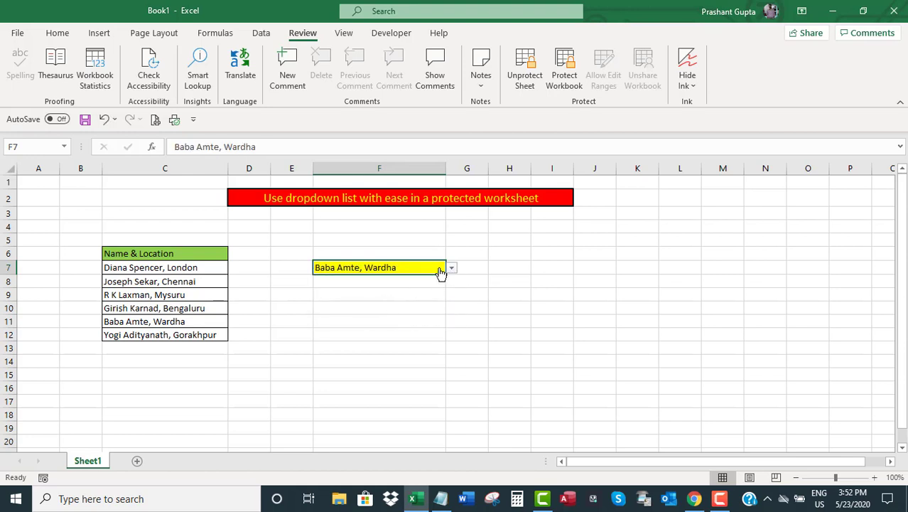
pyautogui.click(450, 269)
pyautogui.click(391, 280)
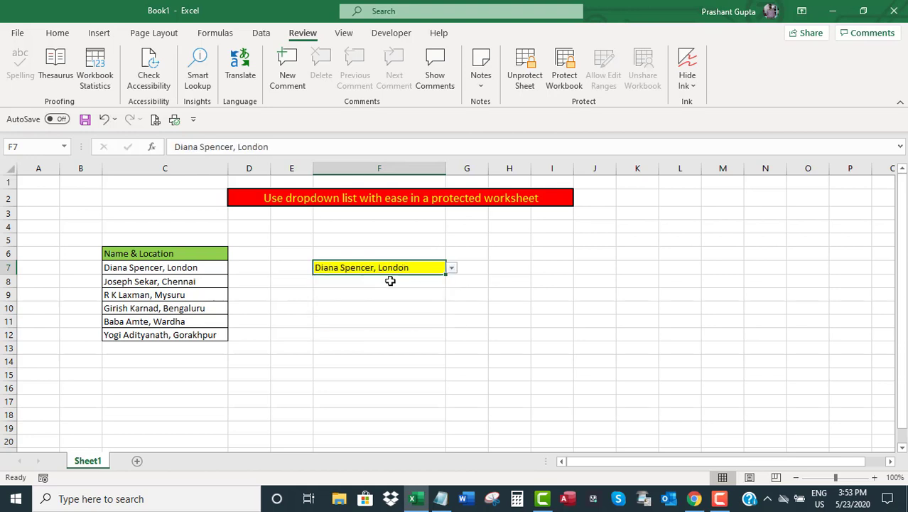
pyautogui.click(453, 269)
pyautogui.click(359, 323)
pyautogui.click(451, 268)
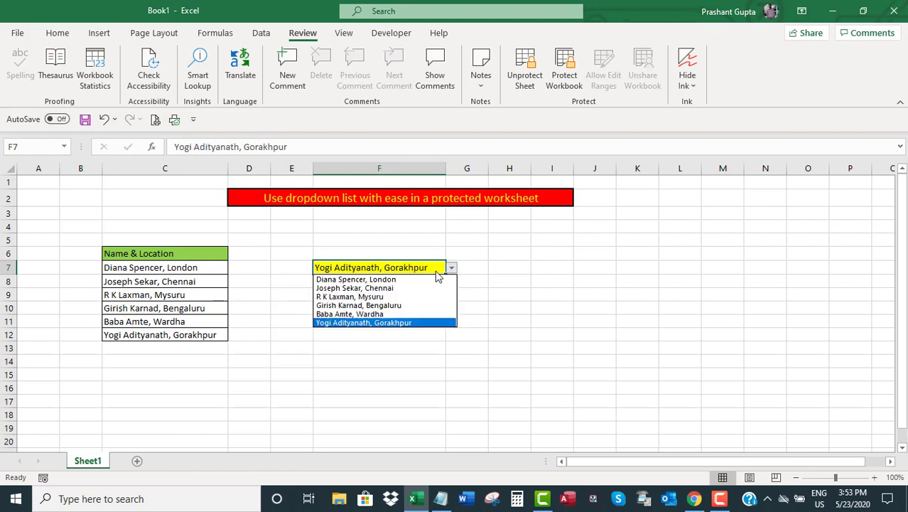
pyautogui.click(359, 313)
pyautogui.click(452, 270)
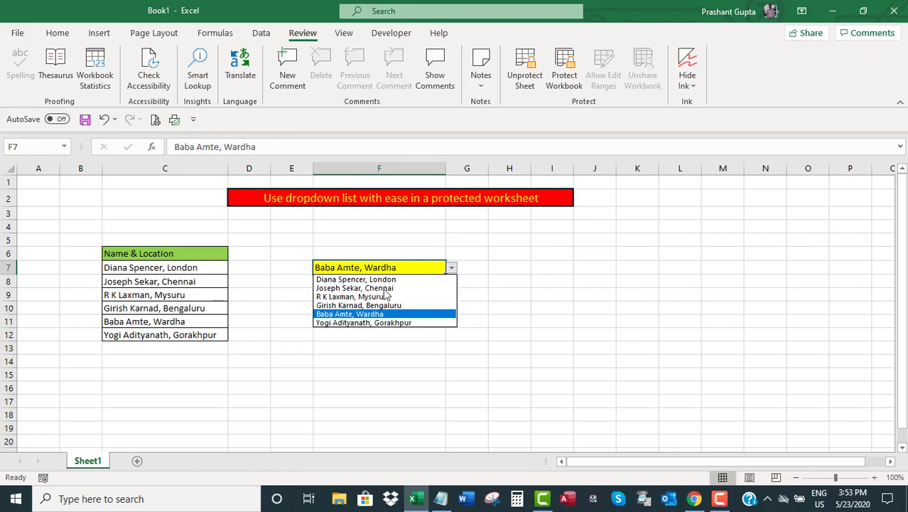
pyautogui.click(391, 296)
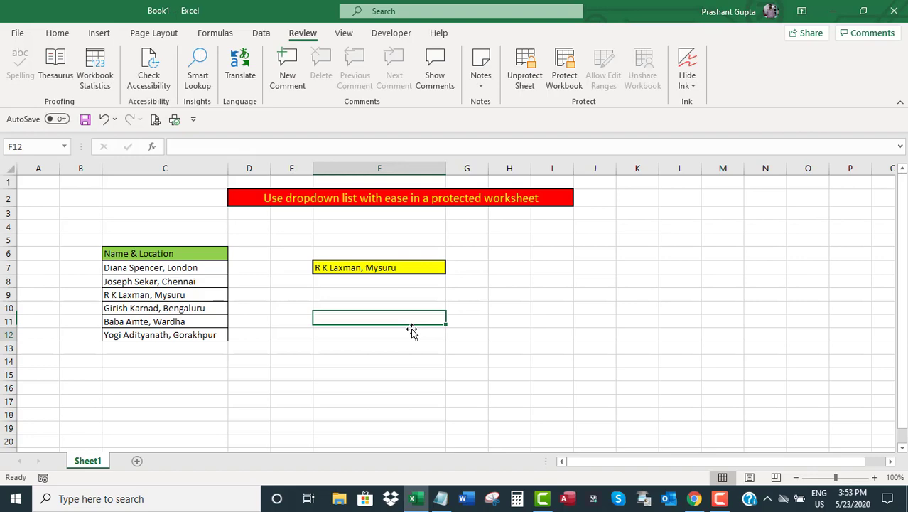
pyautogui.click(441, 498)
# Step: Type the closing line 'And, we got it.' and minimize Notepad
pyautogui.write('And, we g')
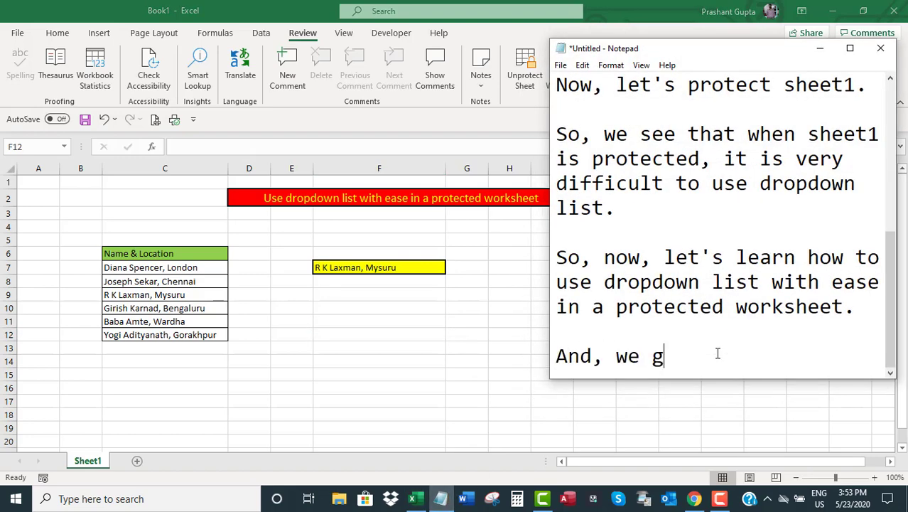
pyautogui.write('ot it.')
pyautogui.press('Return')
pyautogui.press('Return')
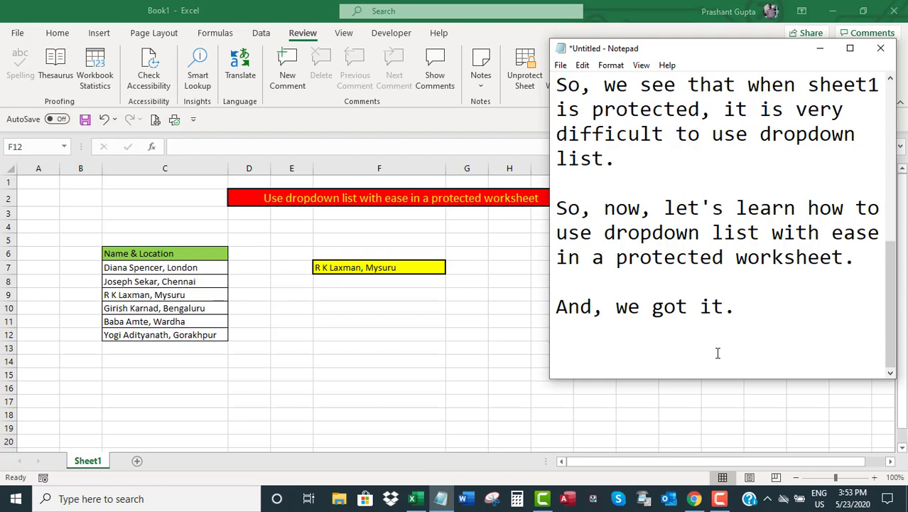
pyautogui.click(823, 51)
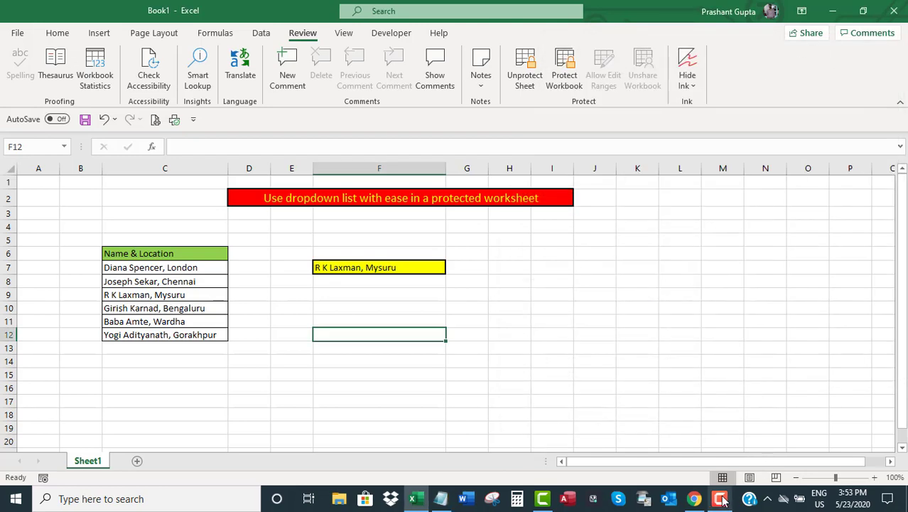